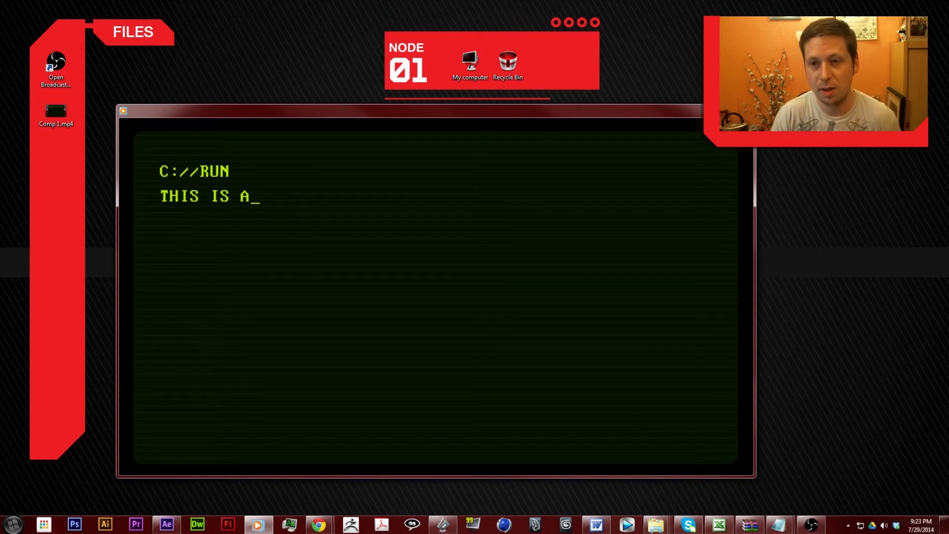
Close the video preview, switch to After Effects and scrub through the terminal text animation in Comp 1.
{"action": "left_click", "coordinate": [743, 110]}
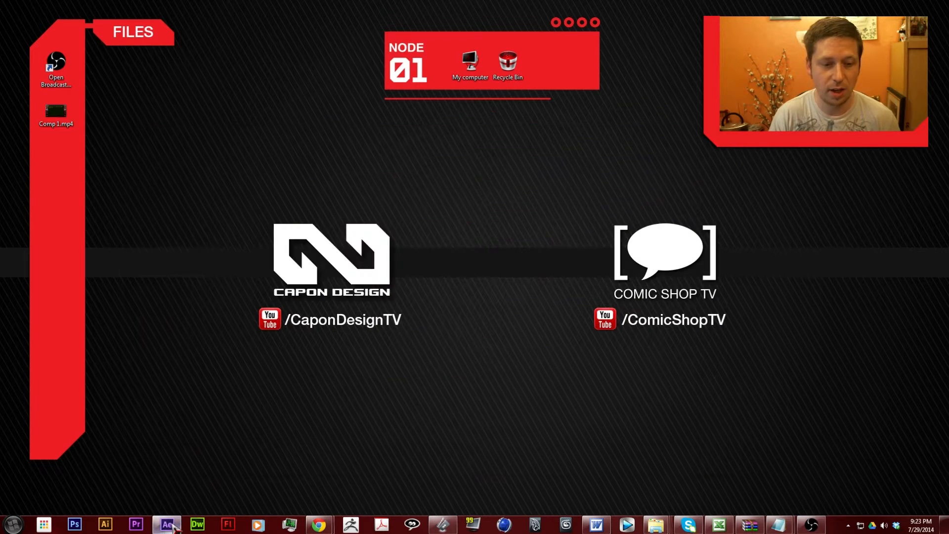
{"action": "left_click", "coordinate": [172, 526]}
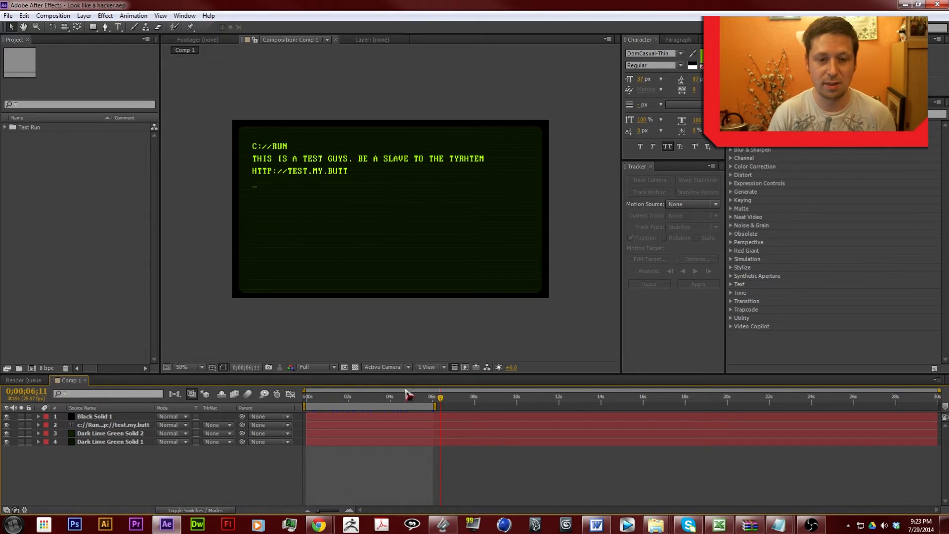
{"action": "left_click_drag", "start_coordinate": [371, 398], "coordinate": [413, 402]}
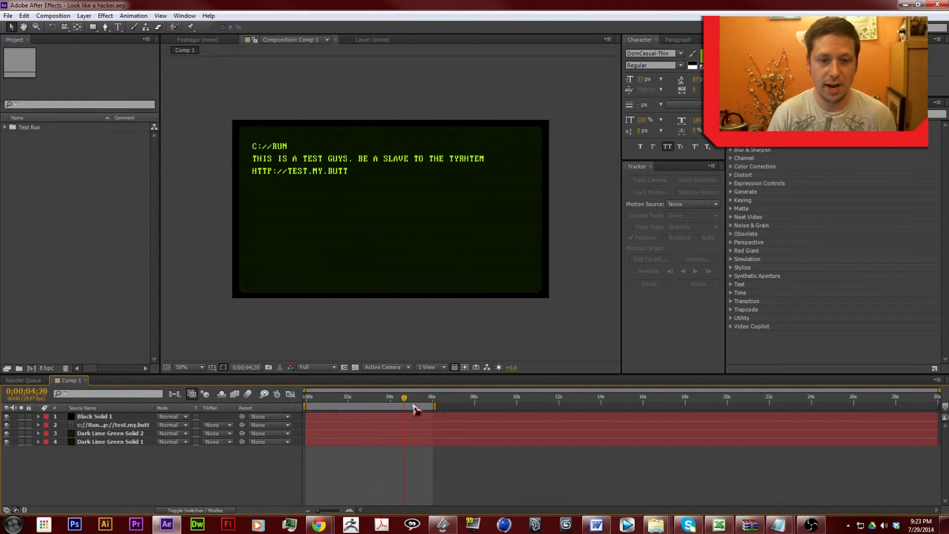
Create a new composition named Hacker with a height of 1080 px at the locked 16:9 aspect ratio.
{"action": "left_click", "coordinate": [53, 15]}
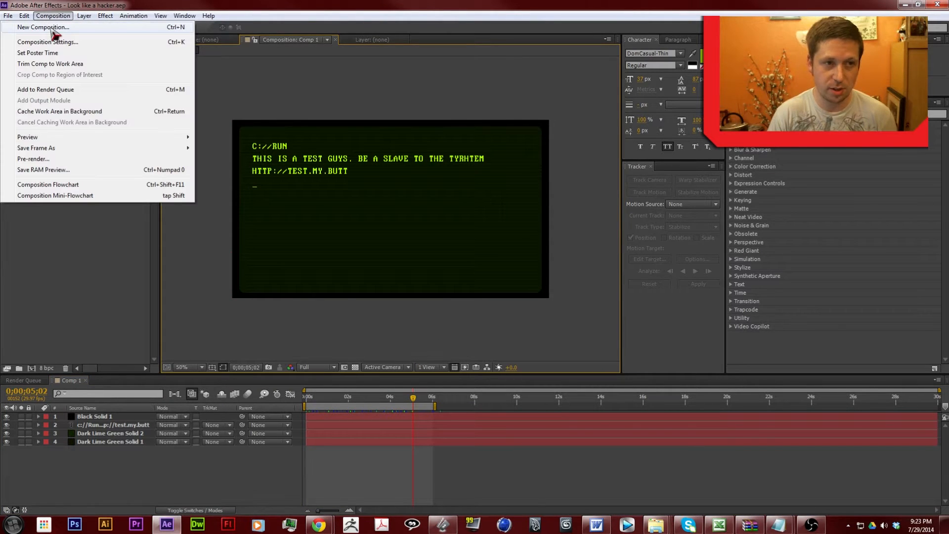
{"action": "left_click", "coordinate": [56, 27]}
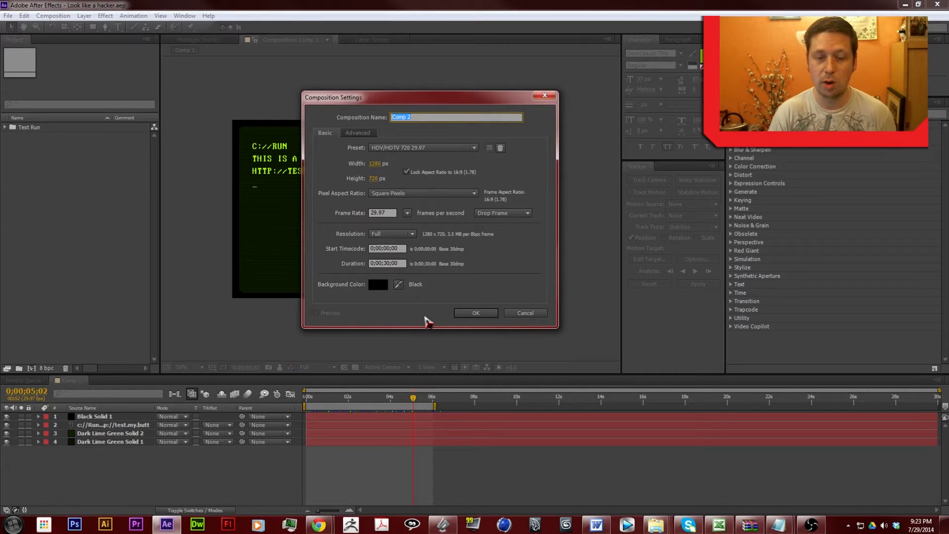
{"action": "type", "text": "Hacker"}
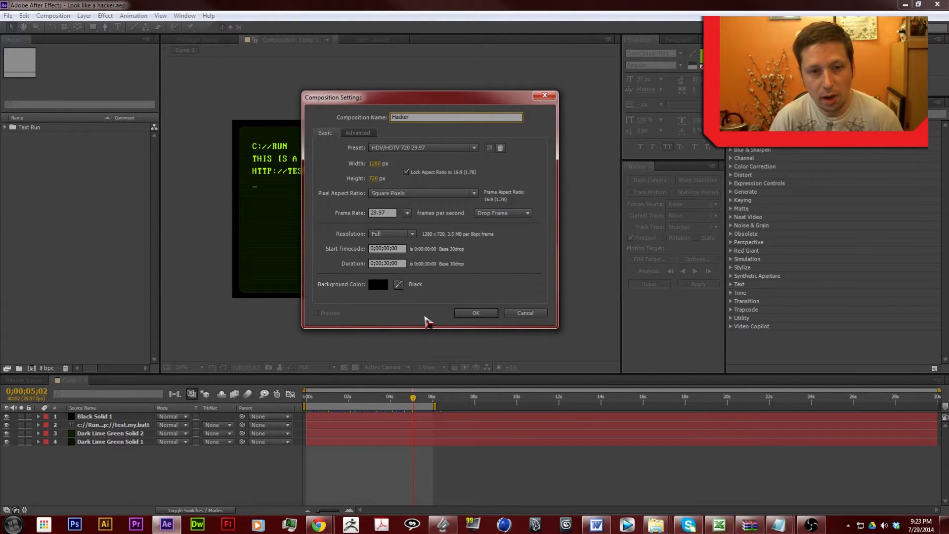
{"action": "left_click", "coordinate": [375, 179]}
{"action": "type", "text": "1080"}
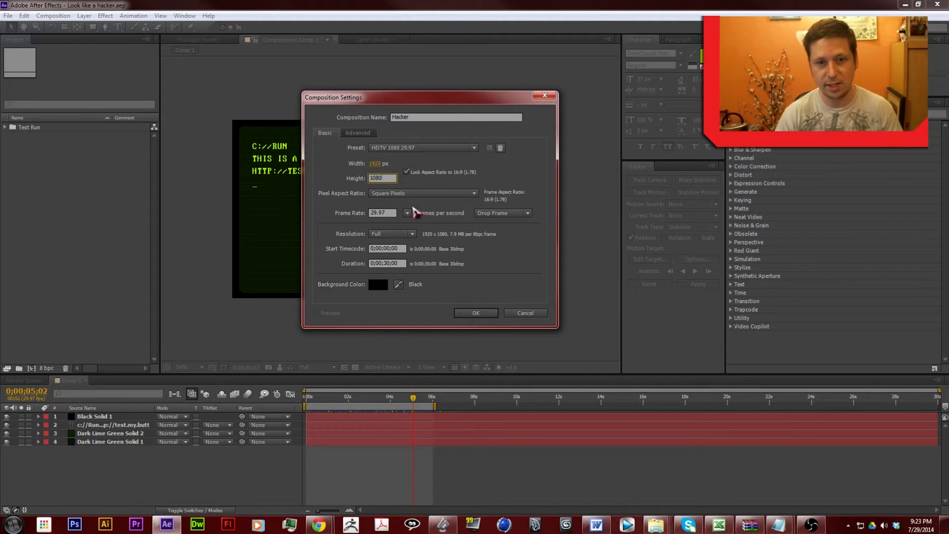
{"action": "left_click", "coordinate": [422, 318]}
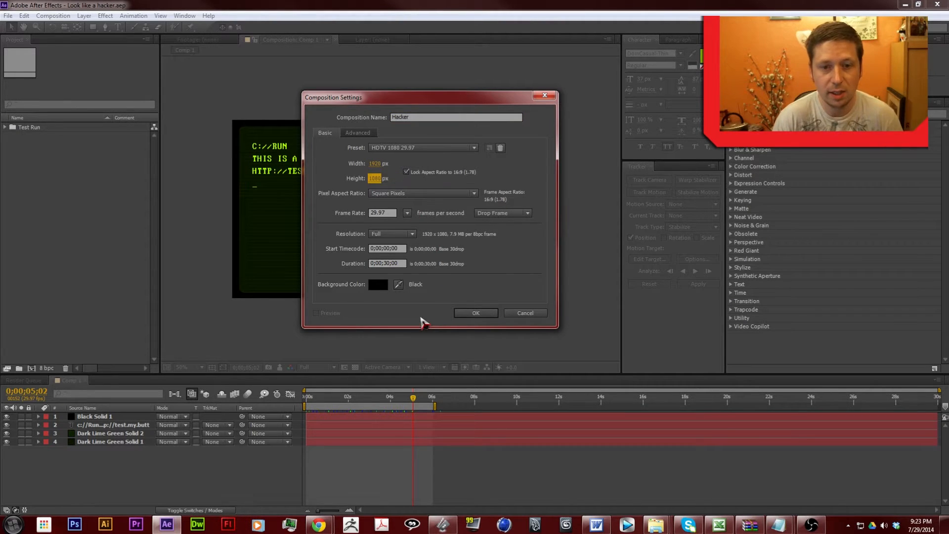
{"action": "left_click", "coordinate": [484, 314]}
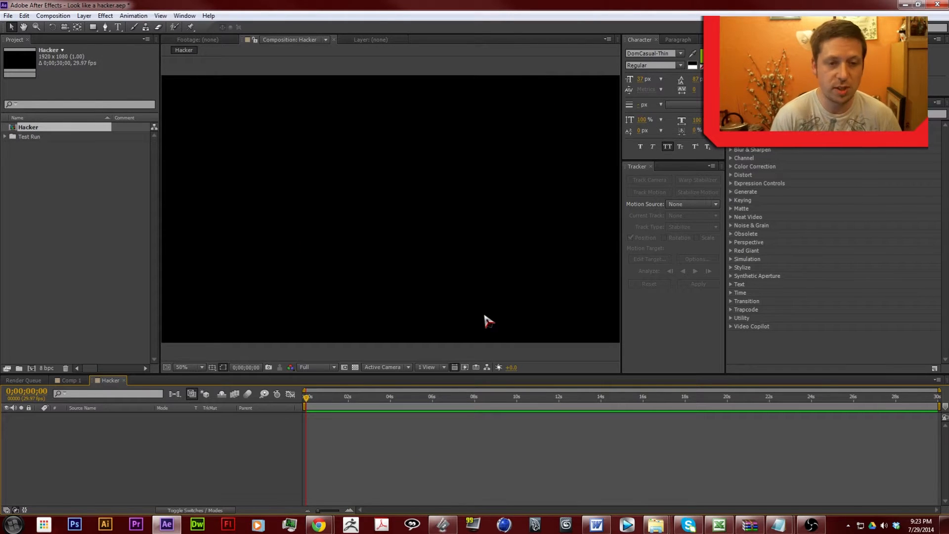
Add a full-frame solid layer in very dark green (001502) to the Hacker composition.
{"action": "scroll", "coordinate": [485, 316], "scroll_direction": "down", "scroll_amount": 2}
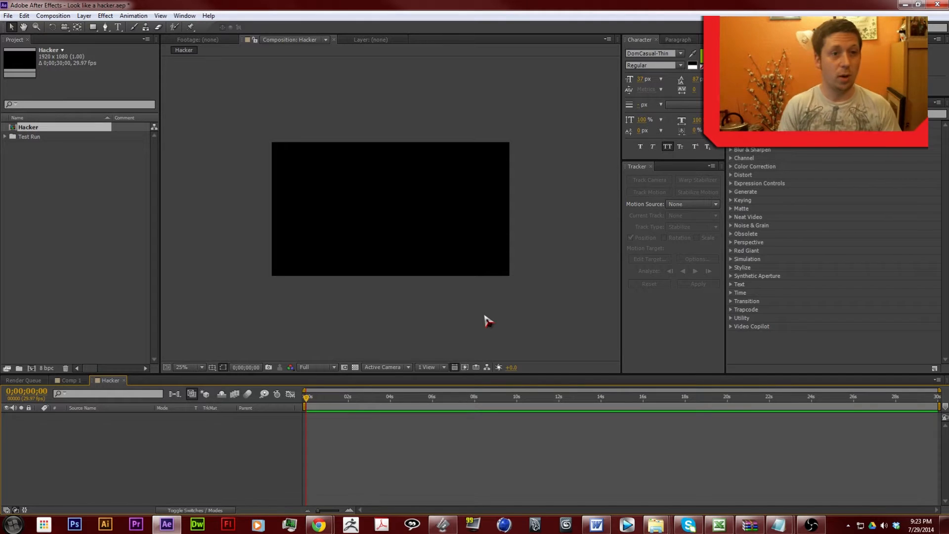
{"action": "left_click", "coordinate": [86, 17]}
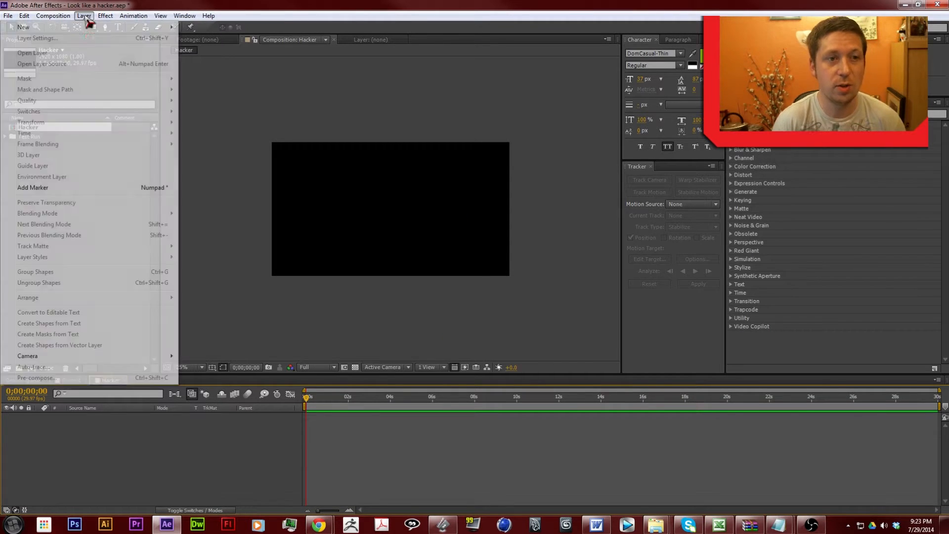
{"action": "mouse_move", "coordinate": [91, 27]}
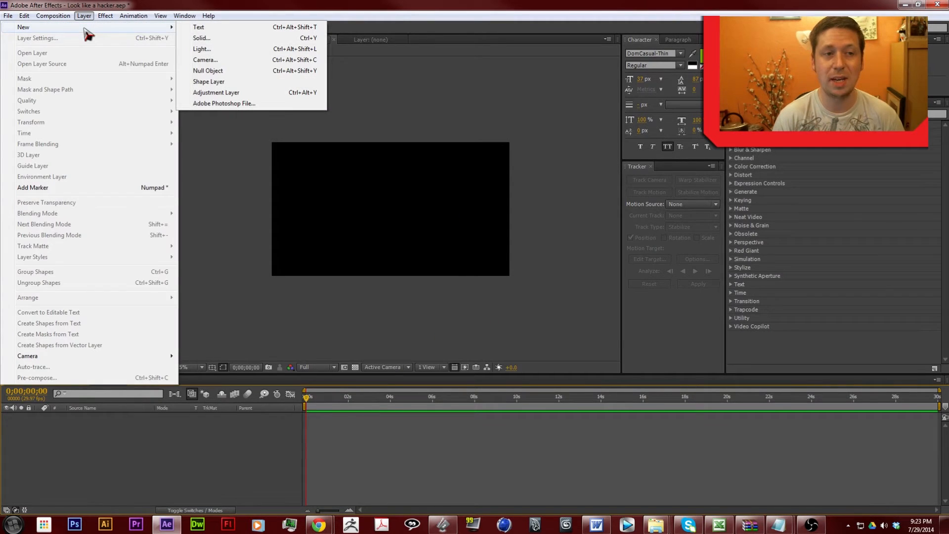
{"action": "left_click", "coordinate": [209, 39]}
{"action": "left_click", "coordinate": [471, 353]}
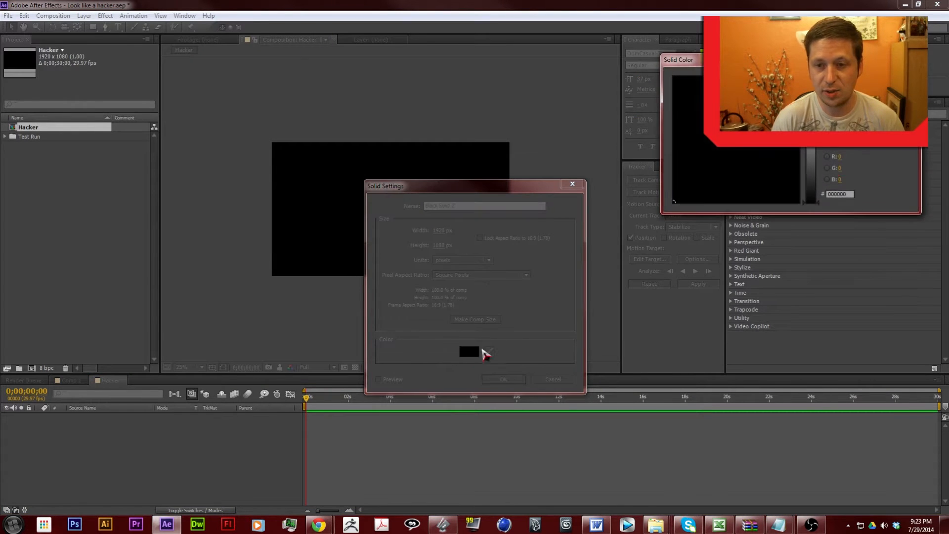
{"action": "left_click_drag", "start_coordinate": [814, 201], "coordinate": [814, 194]}
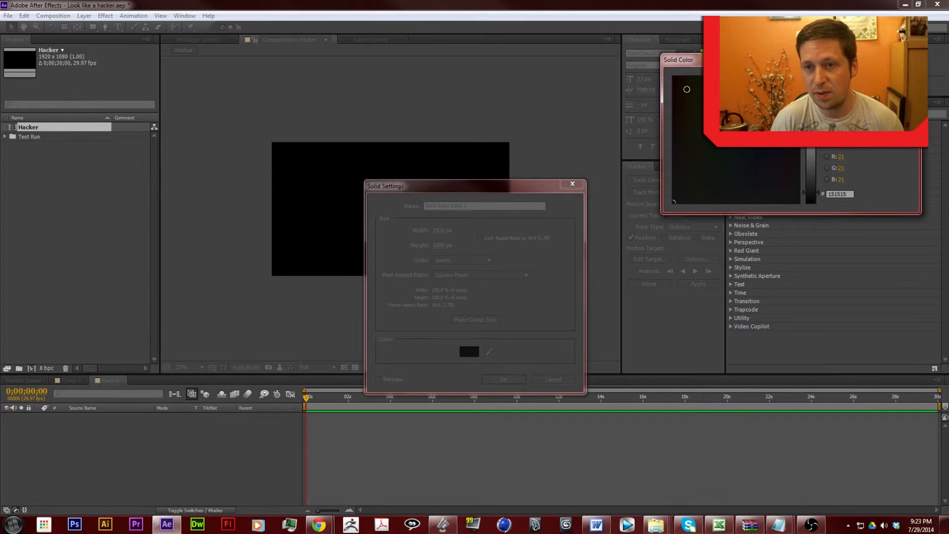
{"action": "left_click", "coordinate": [717, 77]}
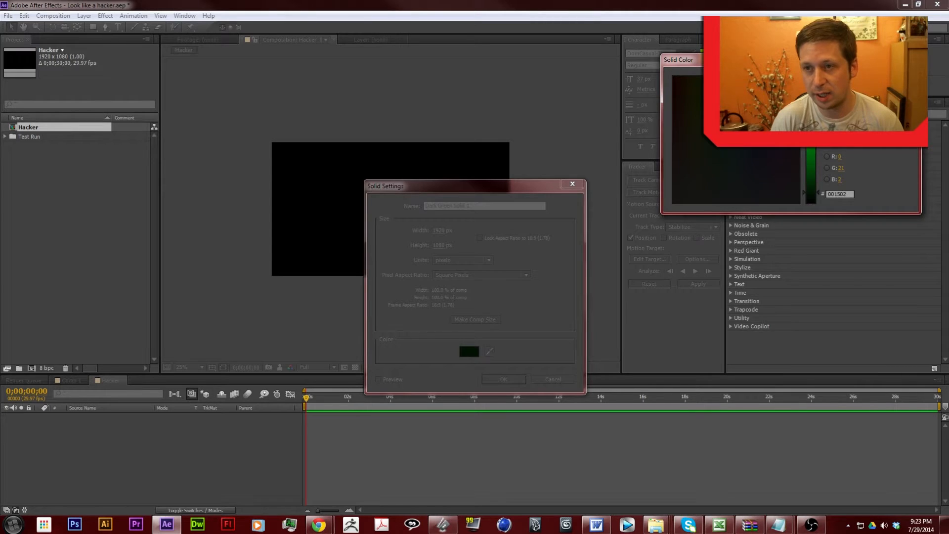
{"action": "key", "text": "Return"}
{"action": "left_click", "coordinate": [503, 380]}
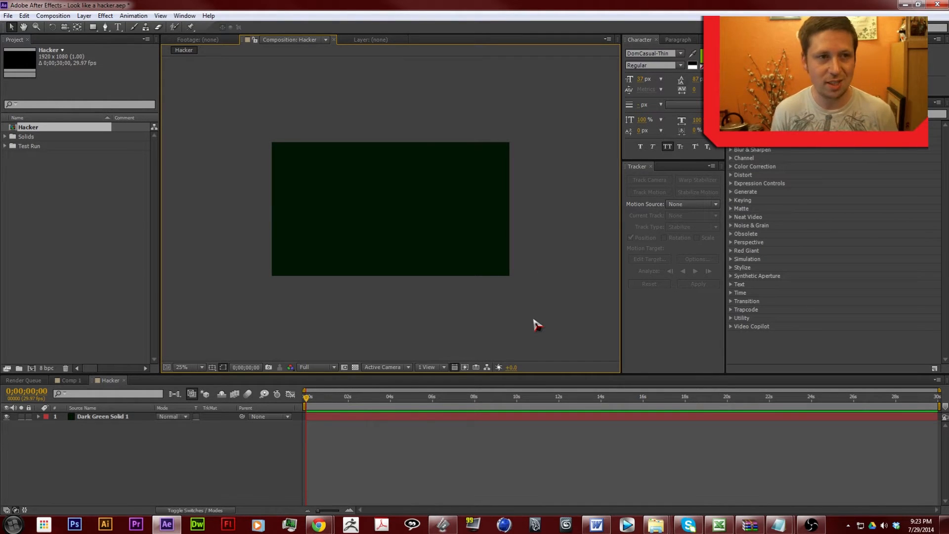
Add a second full-frame solid above the first in a slightly lighter dark green (002304).
{"action": "left_click", "coordinate": [84, 16]}
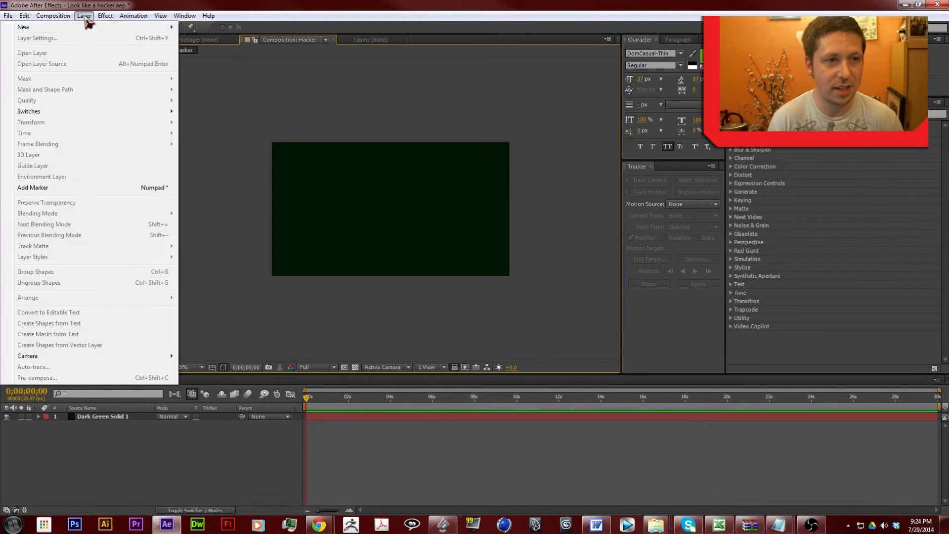
{"action": "mouse_move", "coordinate": [94, 28]}
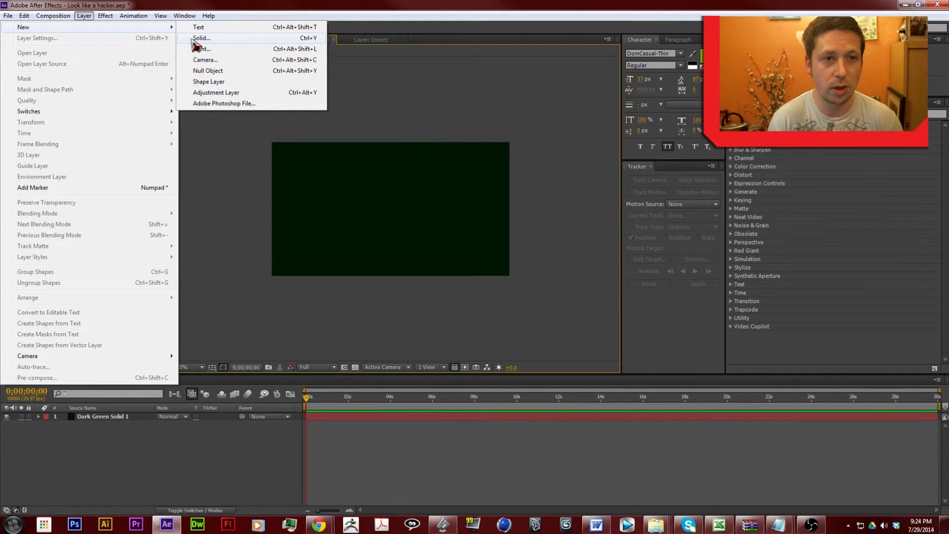
{"action": "left_click", "coordinate": [194, 38]}
{"action": "left_click_drag", "start_coordinate": [514, 187], "coordinate": [449, 120]}
{"action": "left_click", "coordinate": [403, 283]}
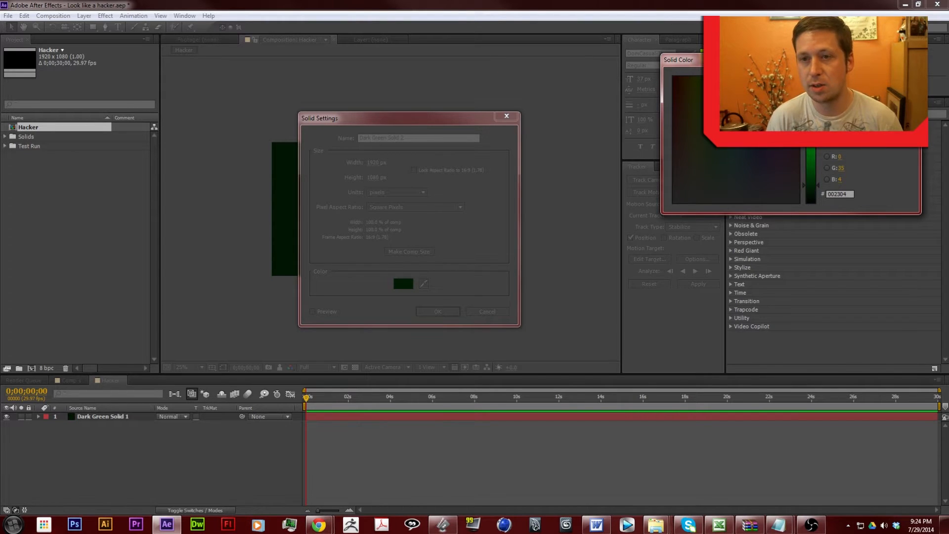
{"action": "left_click_drag", "start_coordinate": [759, 64], "coordinate": [462, 89]}
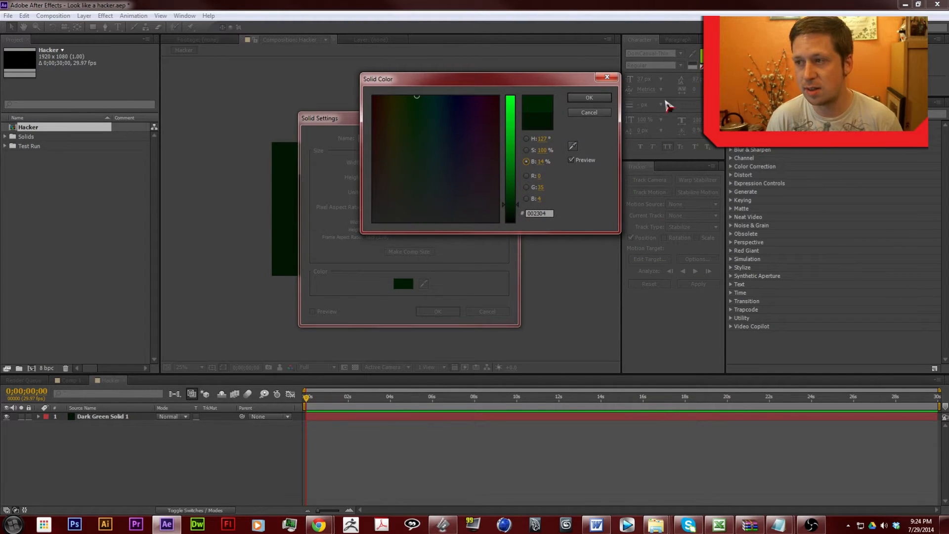
{"action": "left_click", "coordinate": [600, 97]}
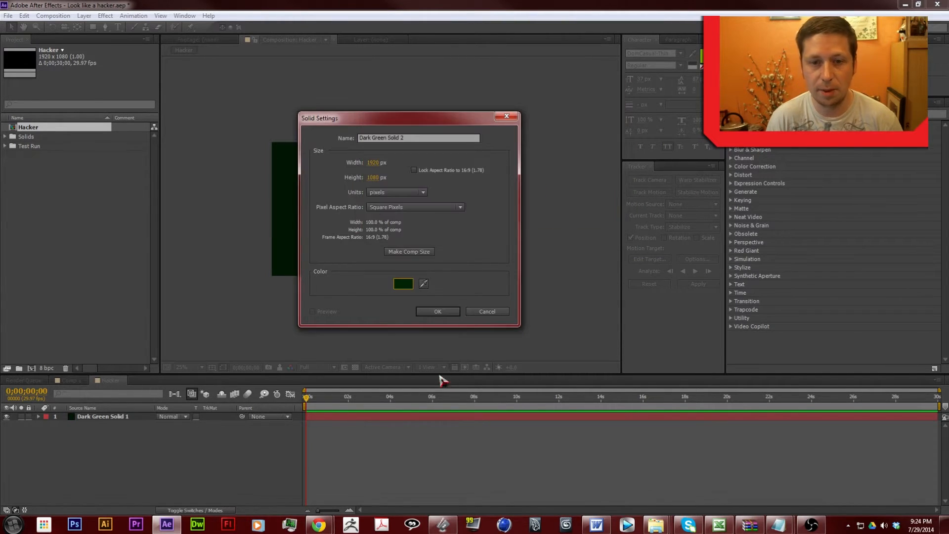
{"action": "left_click", "coordinate": [438, 315]}
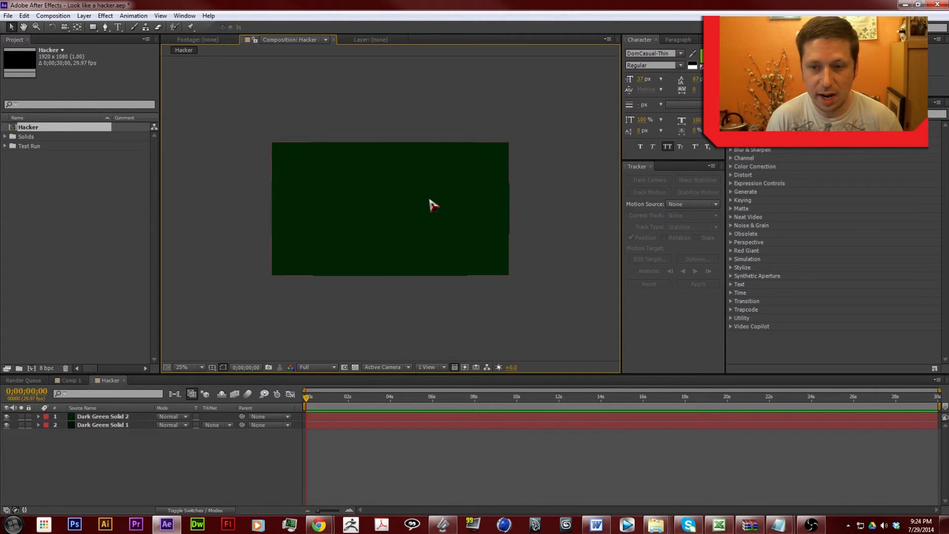
Apply the Venetian Blinds transition effect to the upper solid, Dark Green Solid 2.
{"action": "left_click", "coordinate": [831, 113]}
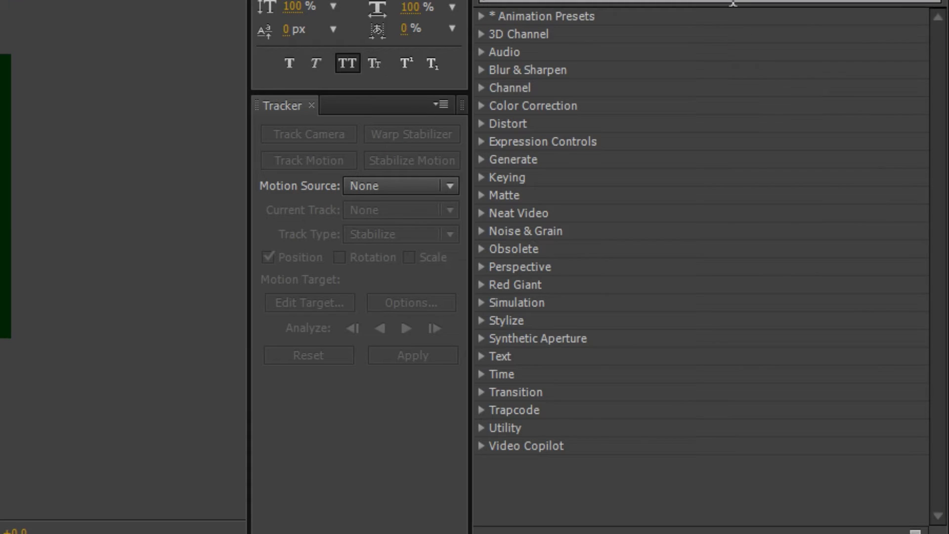
{"action": "left_click", "coordinate": [848, 116]}
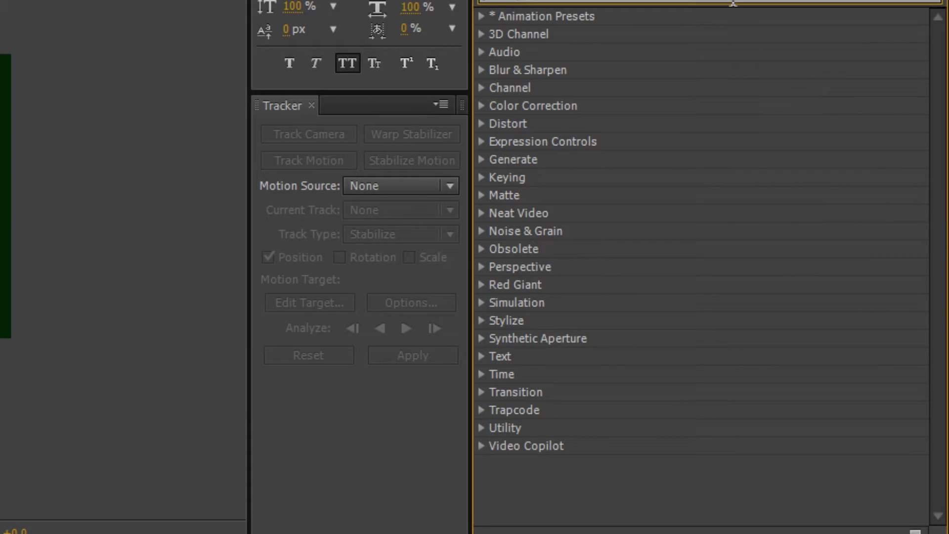
{"action": "left_click", "coordinate": [482, 392]}
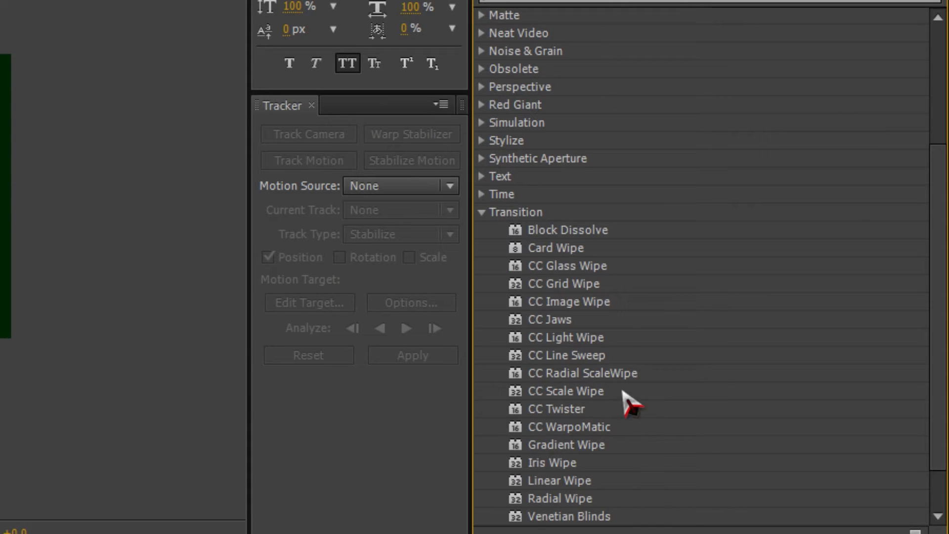
{"action": "left_click_drag", "start_coordinate": [943, 371], "coordinate": [943, 471]}
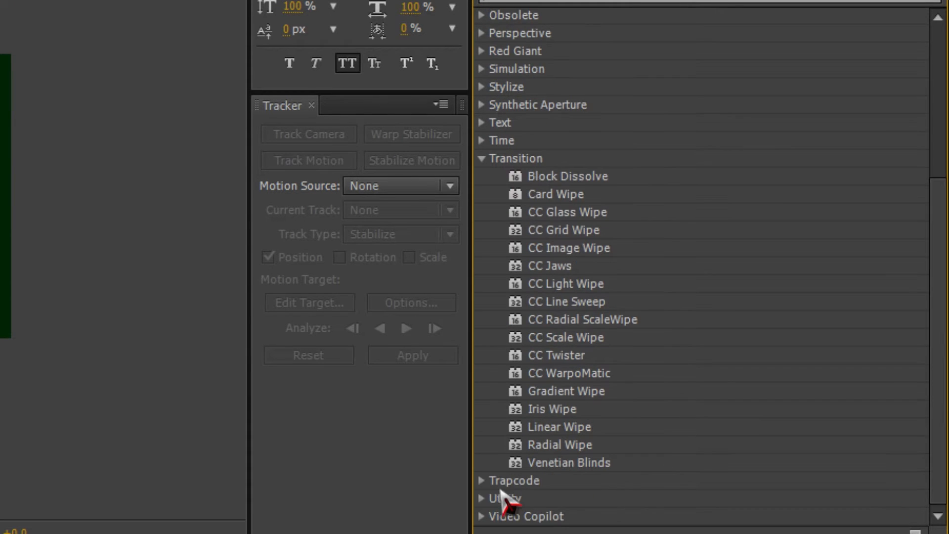
{"action": "left_click", "coordinate": [585, 467]}
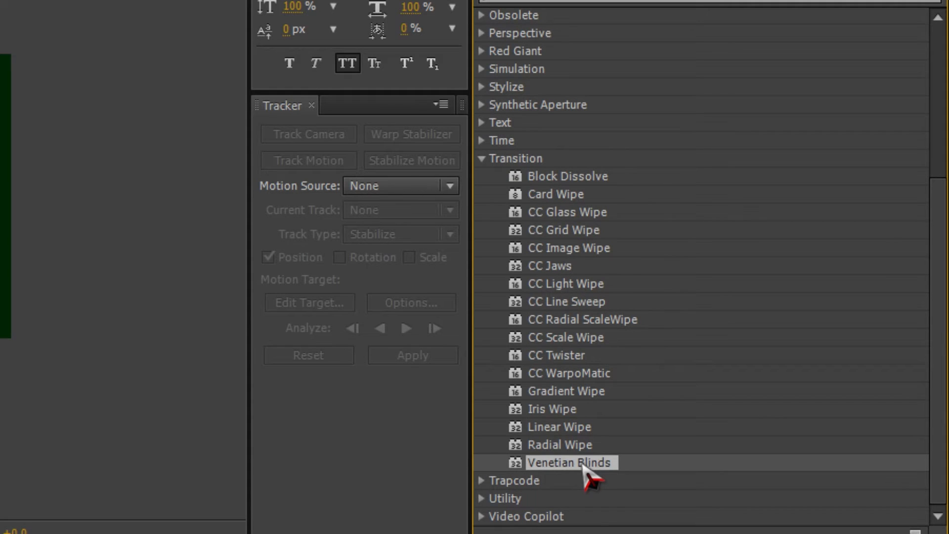
{"action": "left_click_drag", "start_coordinate": [584, 468], "coordinate": [65, 267]}
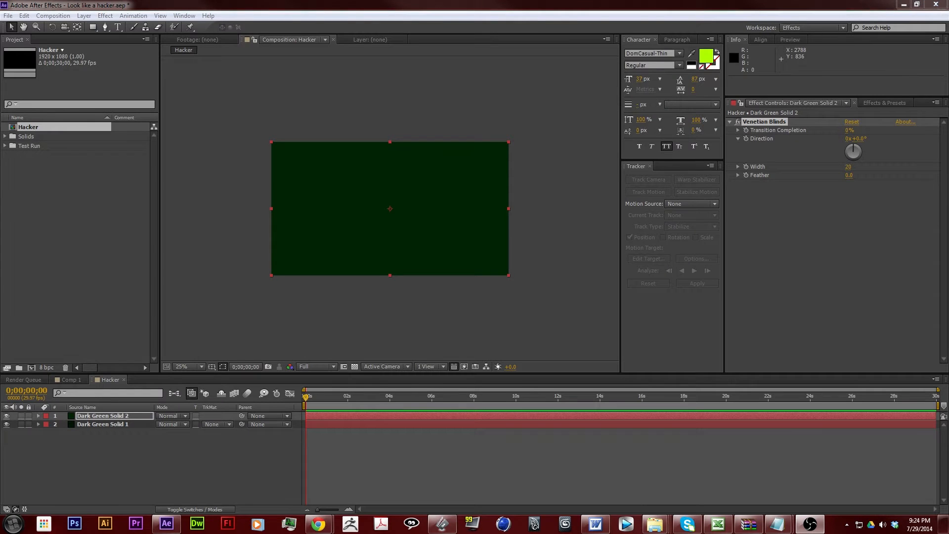
Set the Venetian Blinds direction to 90° and its transition completion to 60%.
{"action": "left_click", "coordinate": [384, 191]}
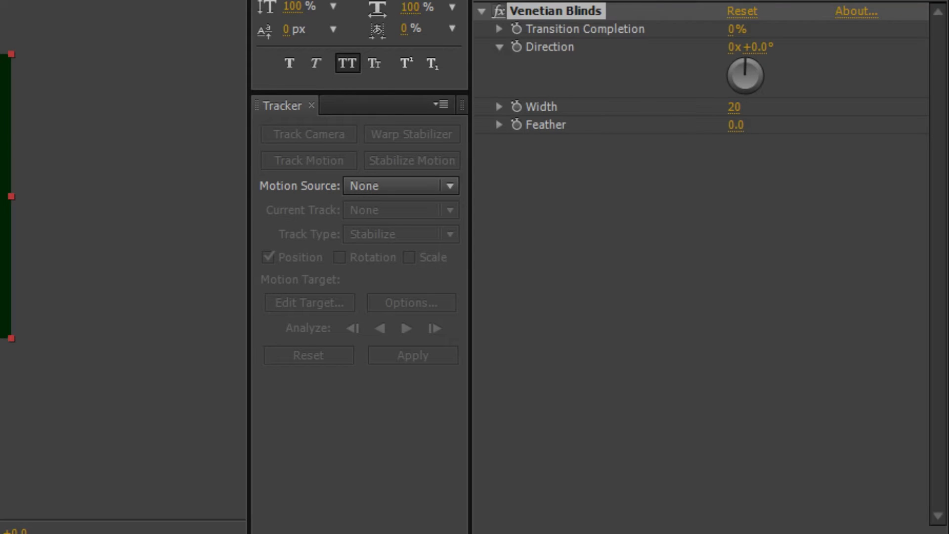
{"action": "left_click", "coordinate": [757, 47]}
{"action": "type", "text": "90"}
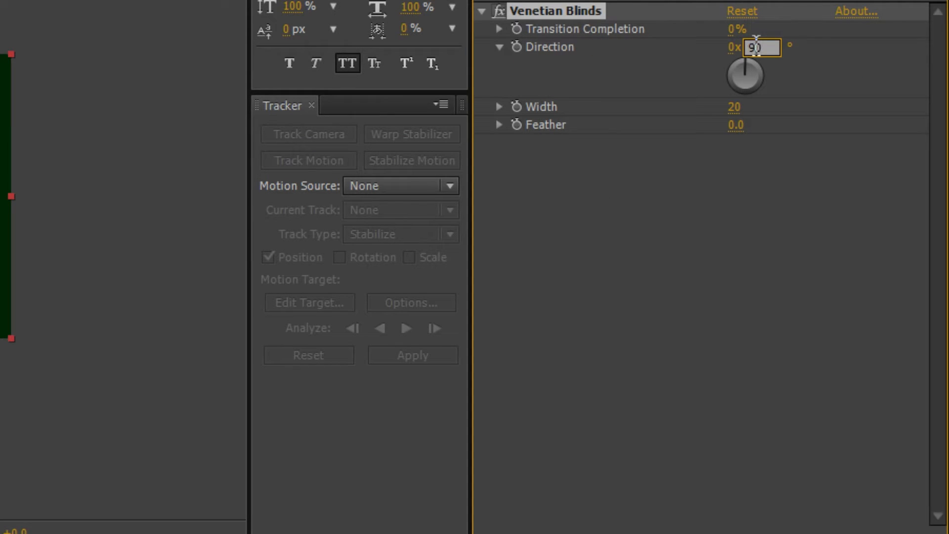
{"action": "key", "text": "Return"}
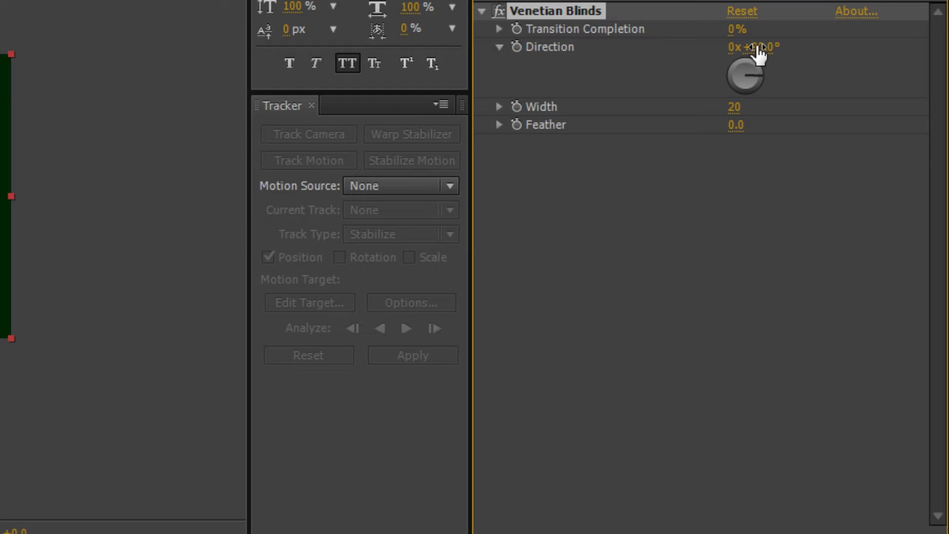
{"action": "left_click", "coordinate": [735, 30]}
{"action": "type", "text": "50"}
{"action": "key", "text": "Return"}
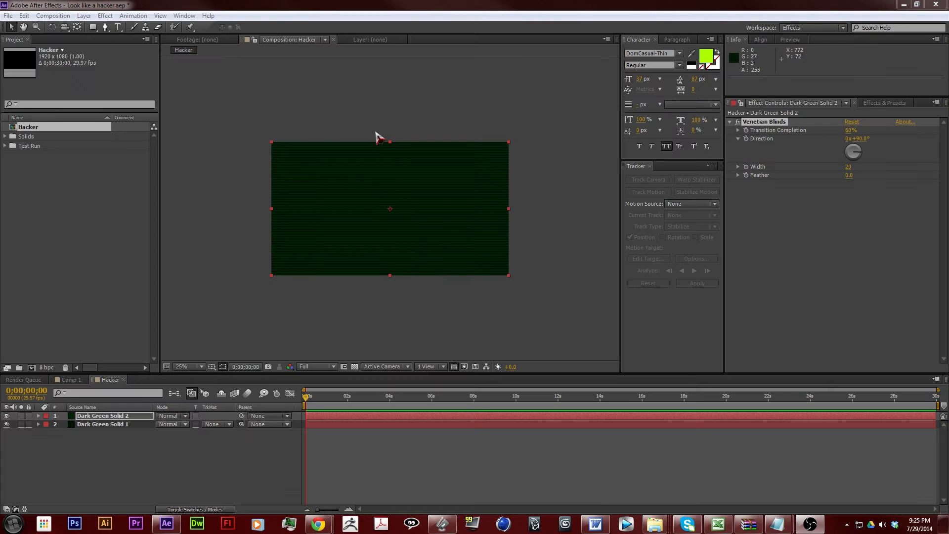
Deselect the layer, show the title/action safe guides and enlarge the composition view to 50%.
{"action": "left_click", "coordinate": [536, 188]}
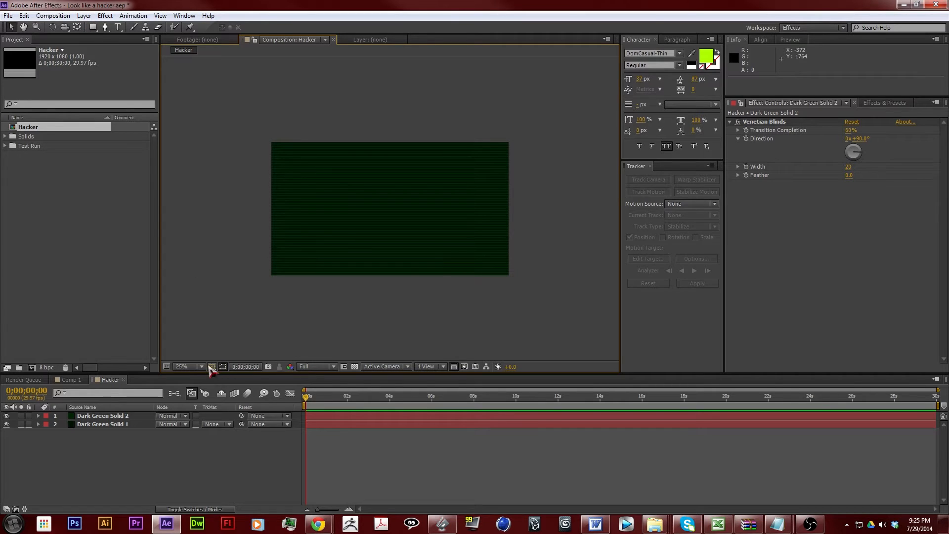
{"action": "left_click", "coordinate": [212, 366]}
{"action": "left_click", "coordinate": [234, 379]}
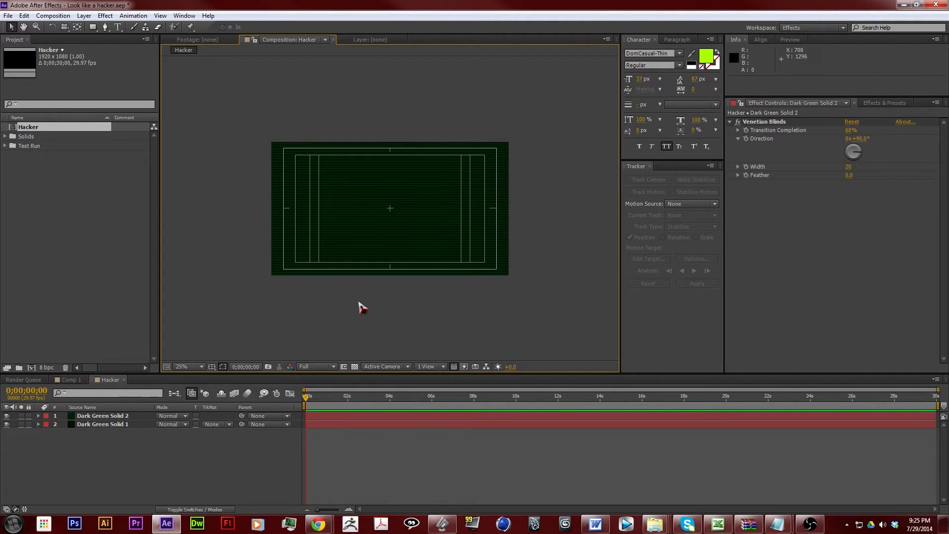
{"action": "key", "text": "period"}
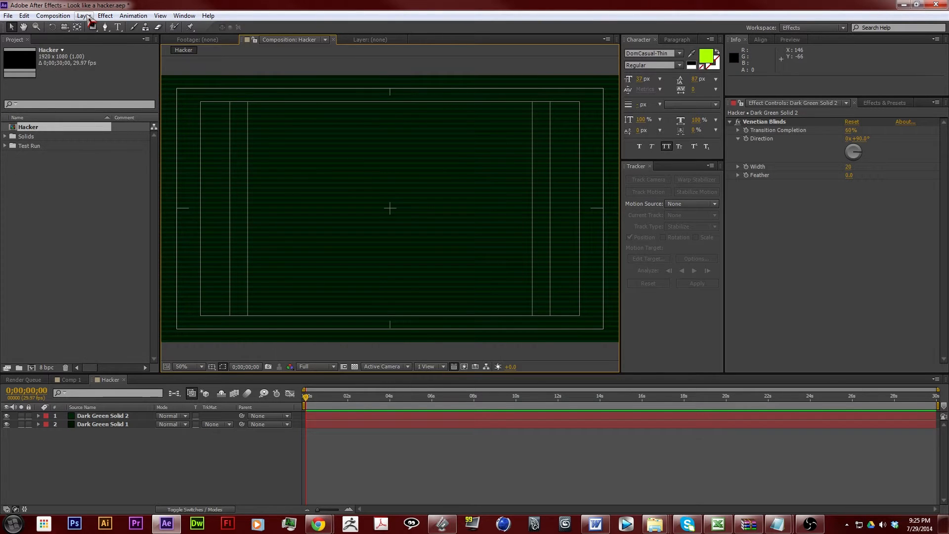
Add a full-frame black solid (000000) above the two dark green solids.
{"action": "left_click", "coordinate": [84, 15]}
{"action": "mouse_move", "coordinate": [121, 28]}
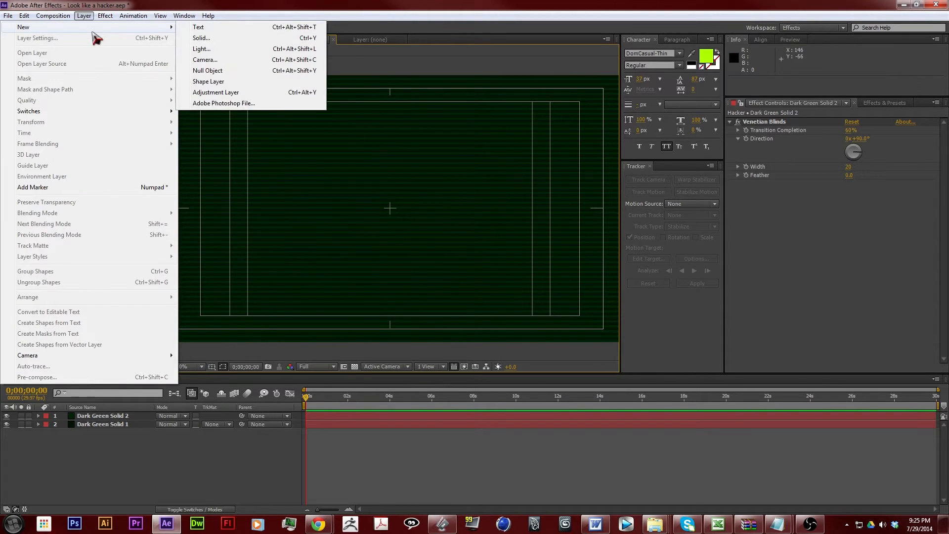
{"action": "left_click", "coordinate": [238, 38]}
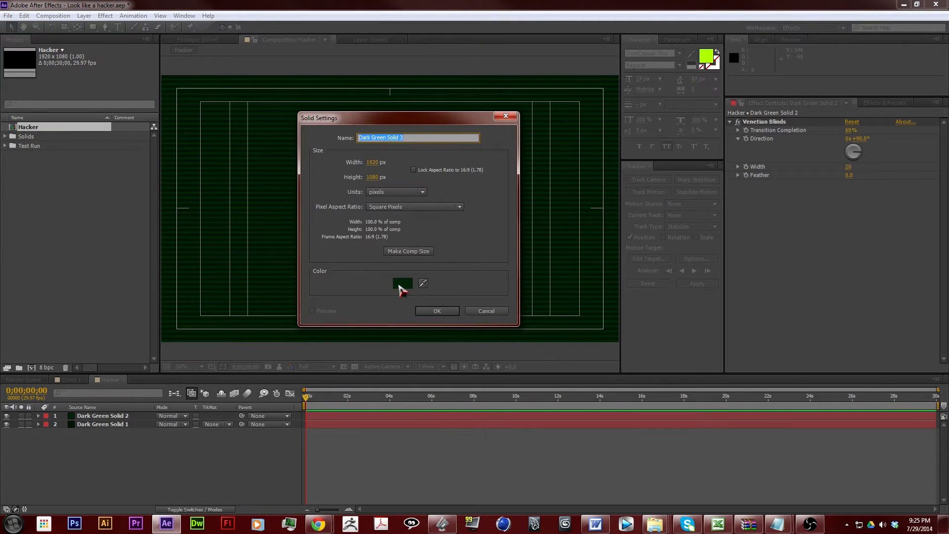
{"action": "left_click", "coordinate": [401, 284]}
{"action": "left_click_drag", "start_coordinate": [510, 204], "coordinate": [511, 221]}
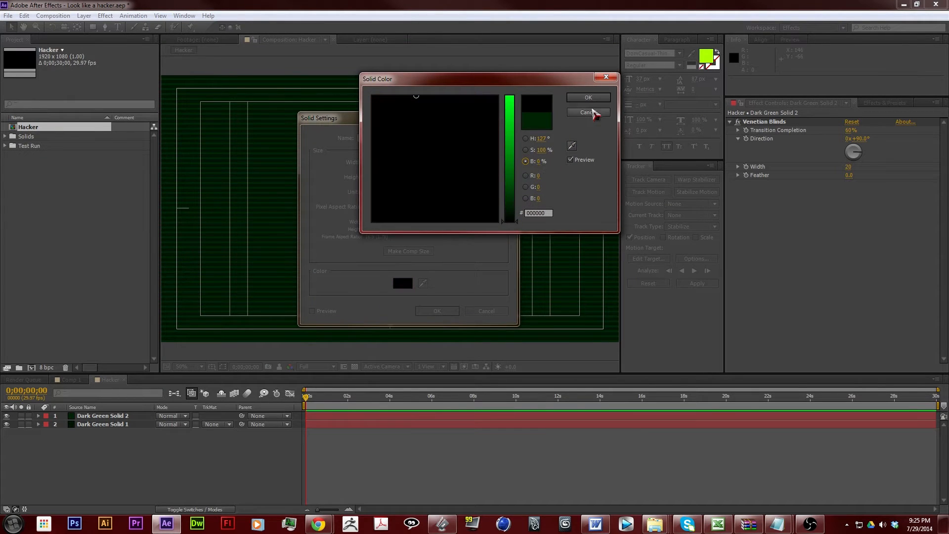
{"action": "left_click", "coordinate": [593, 97]}
{"action": "left_click", "coordinate": [450, 312]}
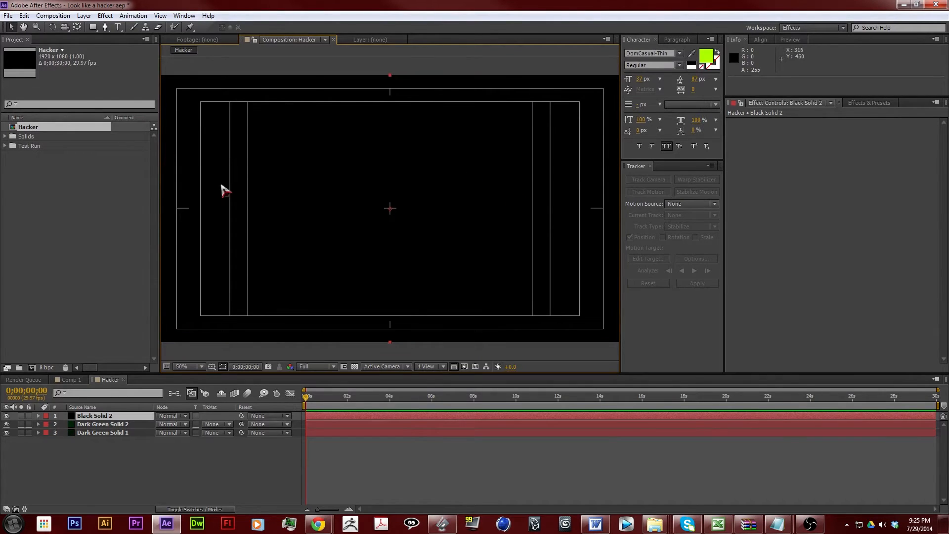
{"action": "left_click", "coordinate": [213, 369]}
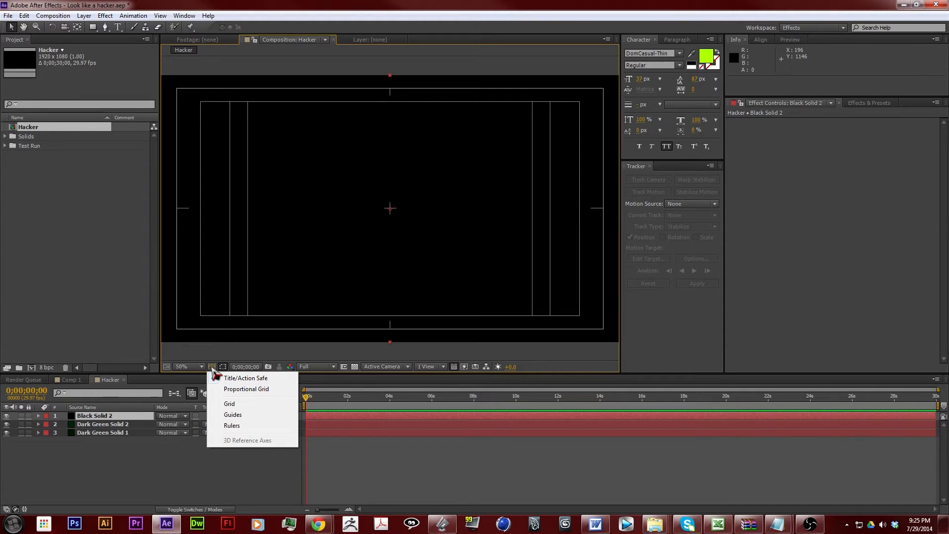
{"action": "left_click", "coordinate": [213, 368]}
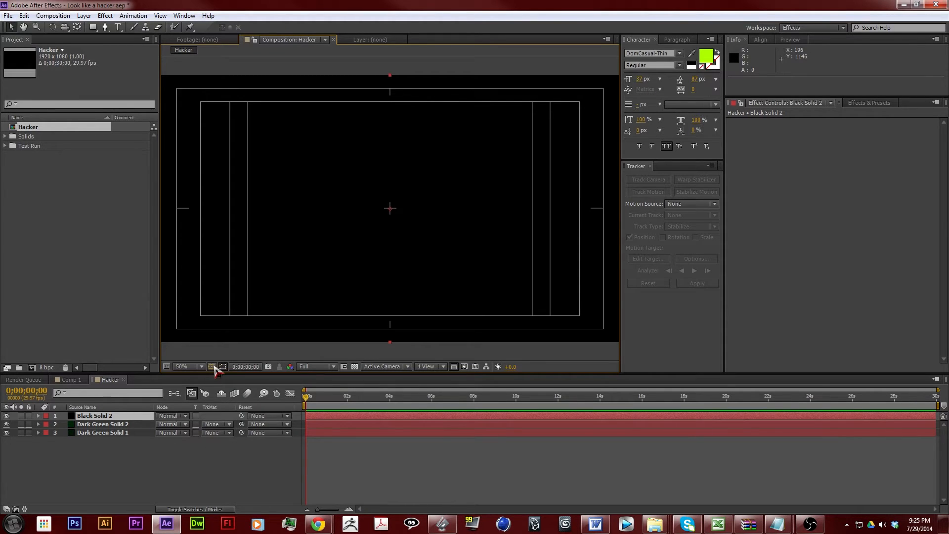
{"action": "left_click", "coordinate": [213, 368]}
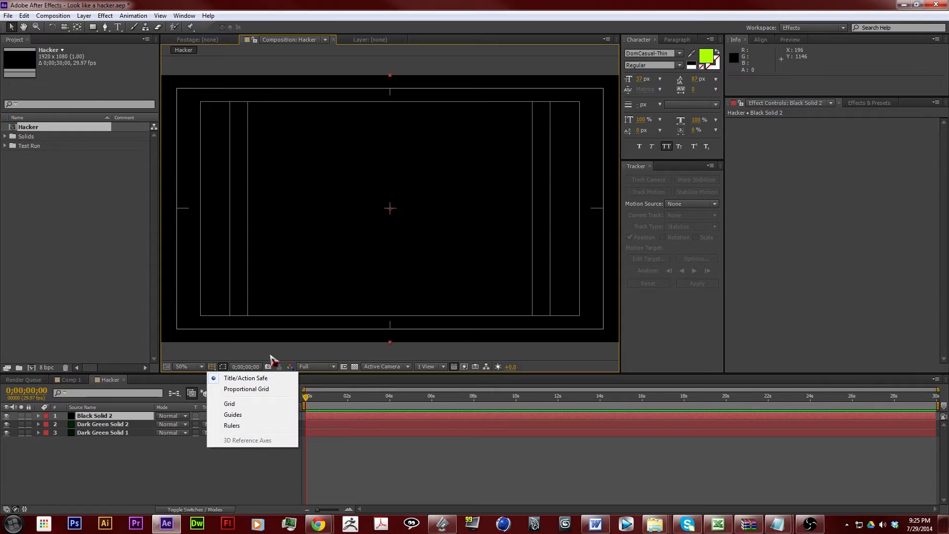
{"action": "left_click", "coordinate": [271, 355]}
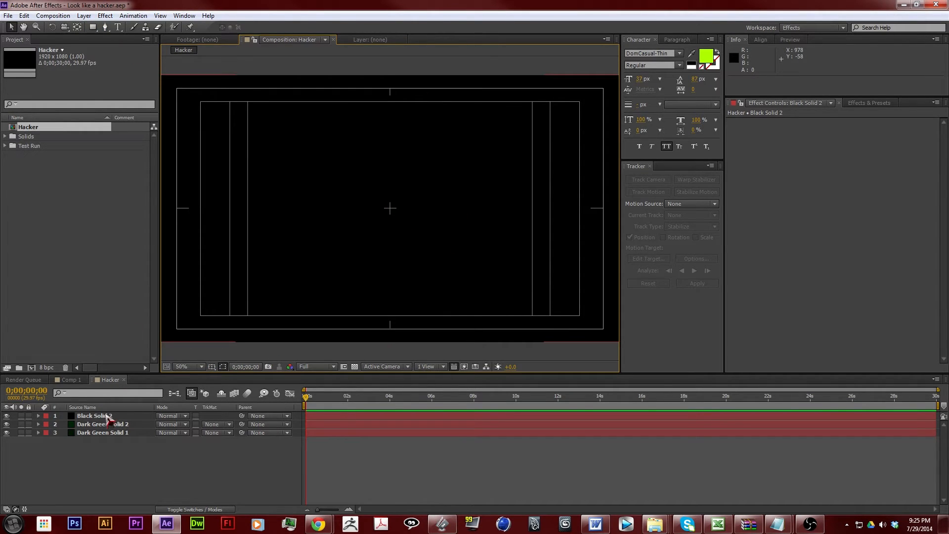
Draw a rounded-rectangle mask on the black solid along the outer action-safe guide, and deselect the layer.
{"action": "left_click", "coordinate": [108, 418]}
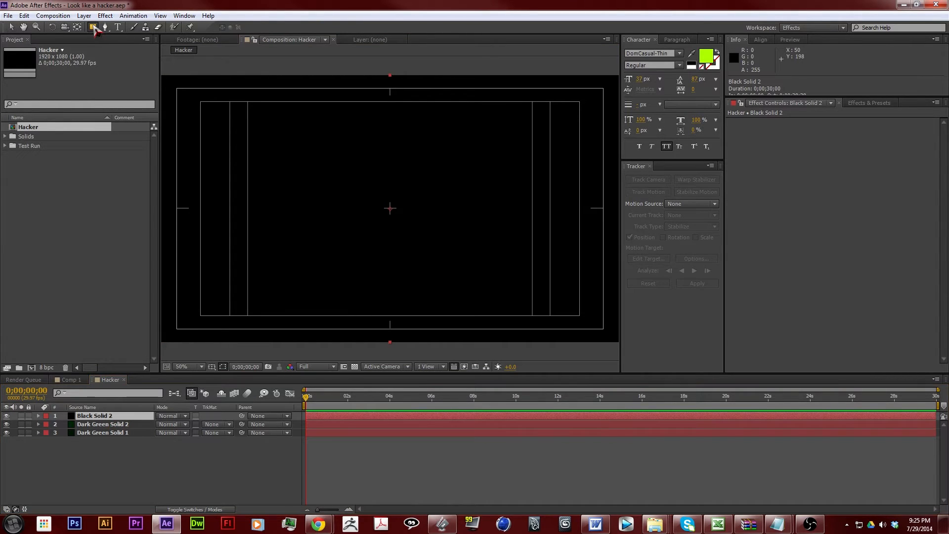
{"action": "left_click", "coordinate": [93, 27]}
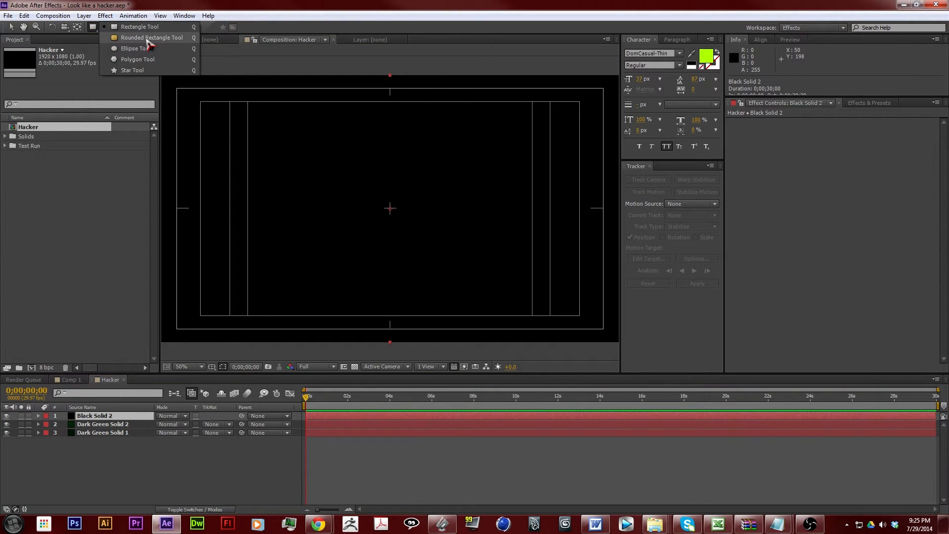
{"action": "left_click", "coordinate": [147, 39]}
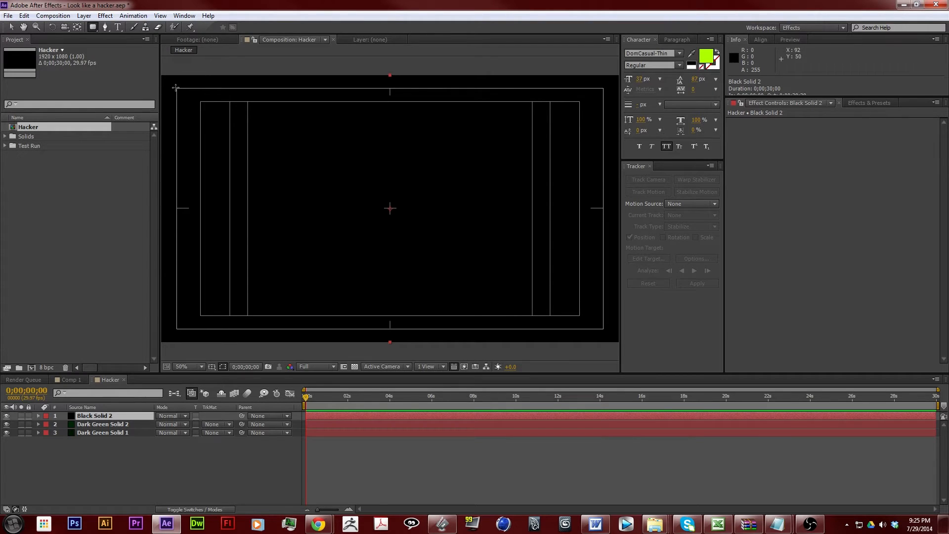
{"action": "left_click_drag", "start_coordinate": [176, 88], "coordinate": [604, 330]}
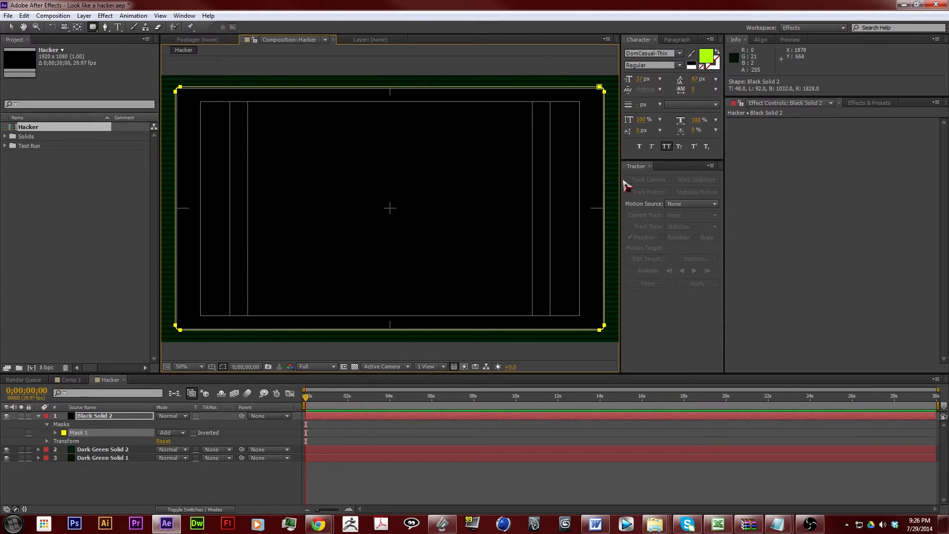
{"action": "left_click", "coordinate": [11, 27]}
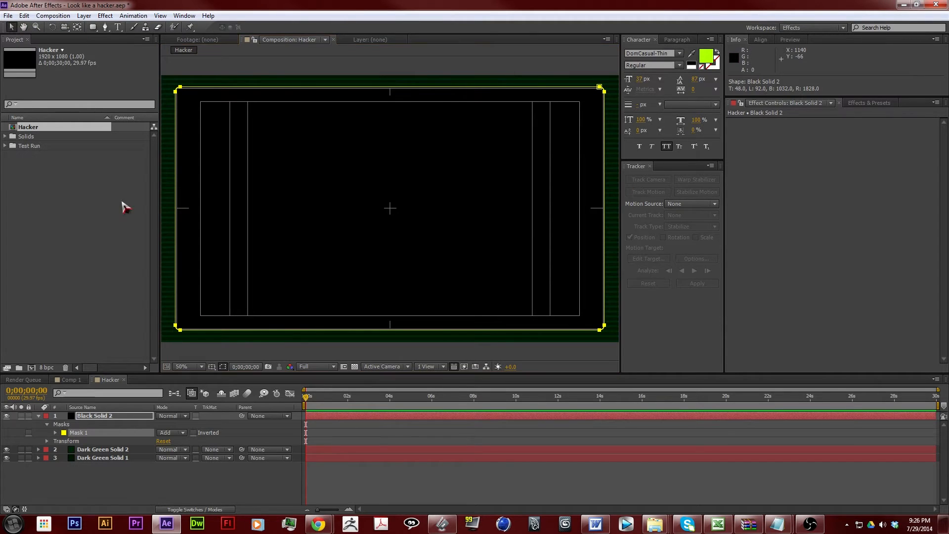
{"action": "left_click", "coordinate": [248, 355]}
Set the mode of the black solid's mask to Subtract, leaving black only as a border around the green screen.
{"action": "key", "text": "comma"}
{"action": "key", "text": "comma"}
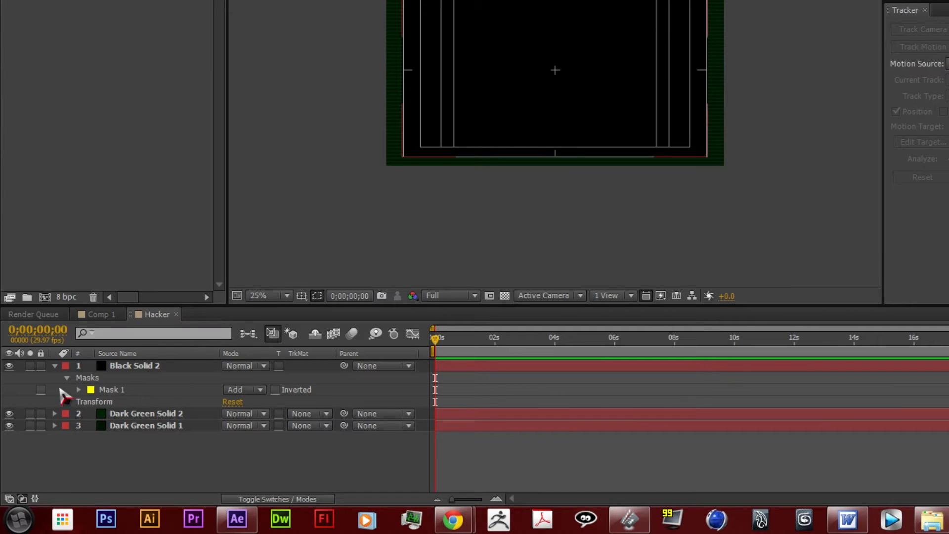
{"action": "left_click", "coordinate": [113, 390]}
{"action": "left_click", "coordinate": [233, 389]}
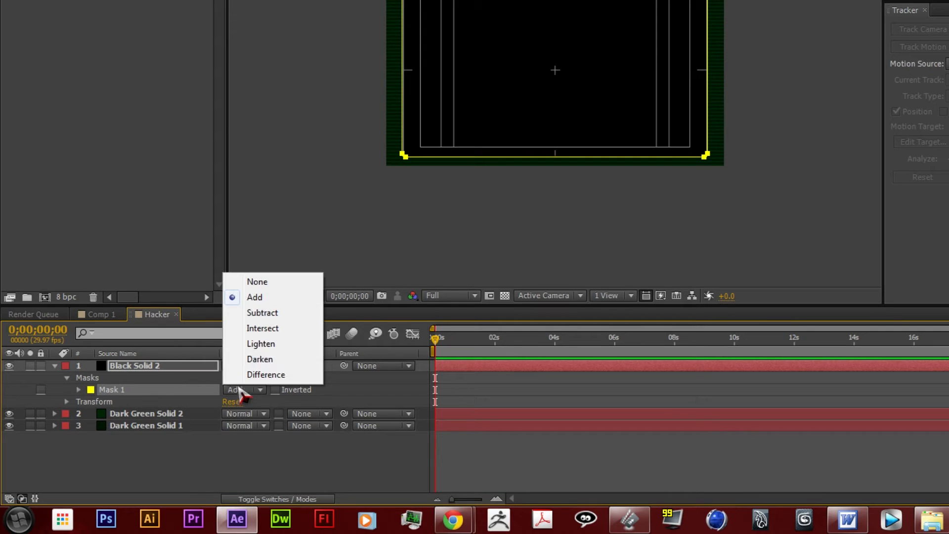
{"action": "left_click", "coordinate": [275, 314]}
{"action": "left_click", "coordinate": [413, 247]}
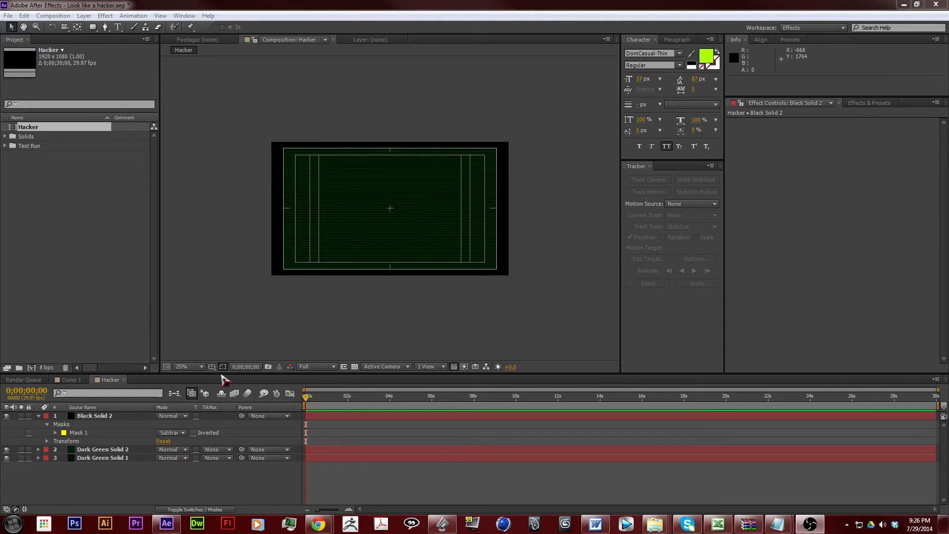
Hide the title/action safe guides and return the composition view to 50%.
{"action": "left_click", "coordinate": [212, 367]}
{"action": "left_click", "coordinate": [229, 380]}
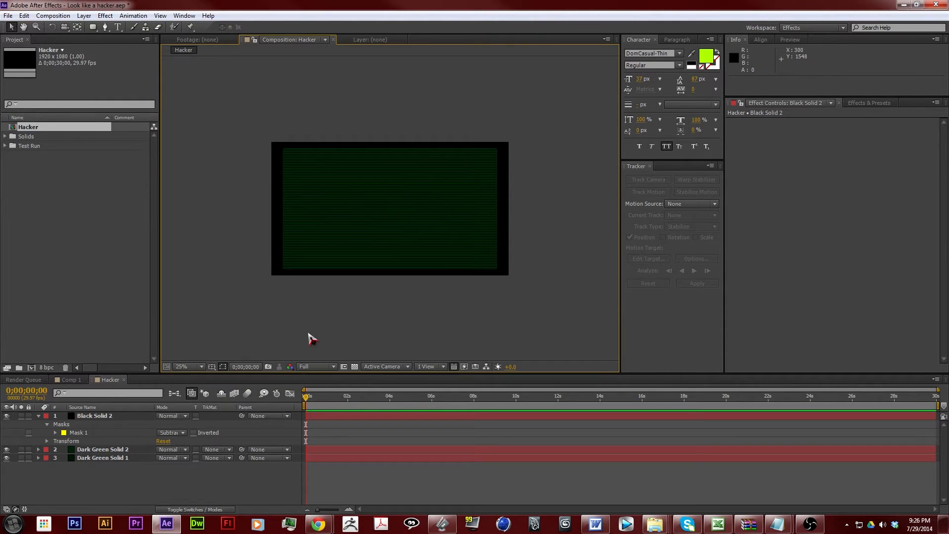
{"action": "key", "text": "period"}
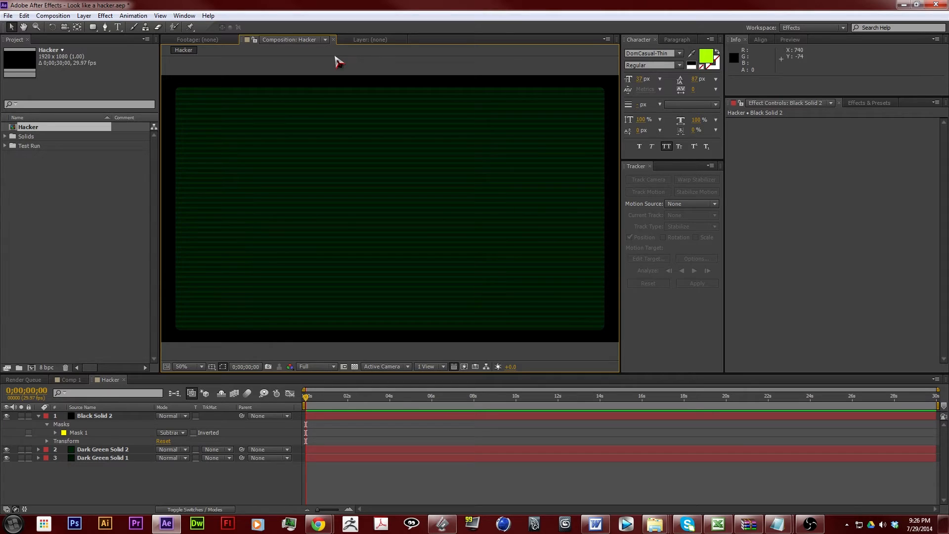
Set the type font to Perfect DOS VGA and draw a paragraph text box over most of the green screen area.
{"action": "left_click", "coordinate": [118, 27]}
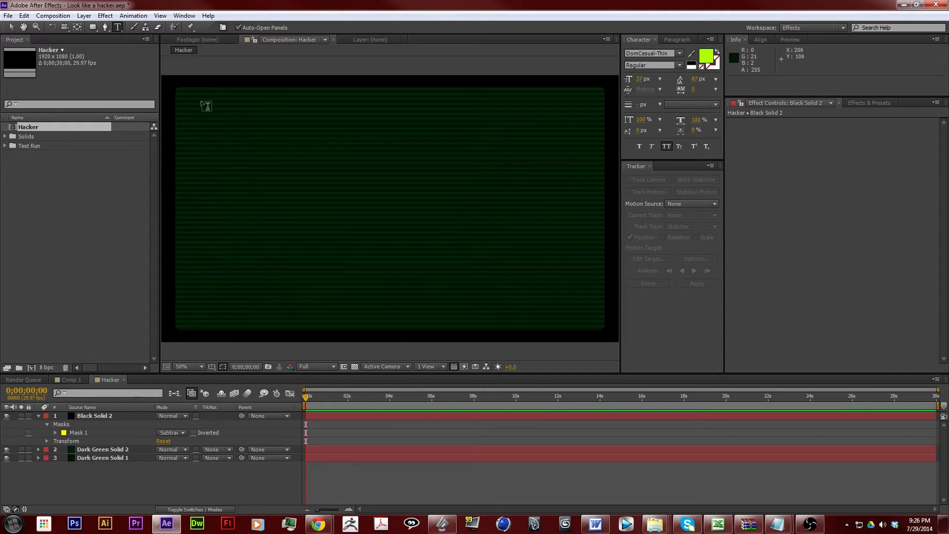
{"action": "left_click", "coordinate": [645, 54]}
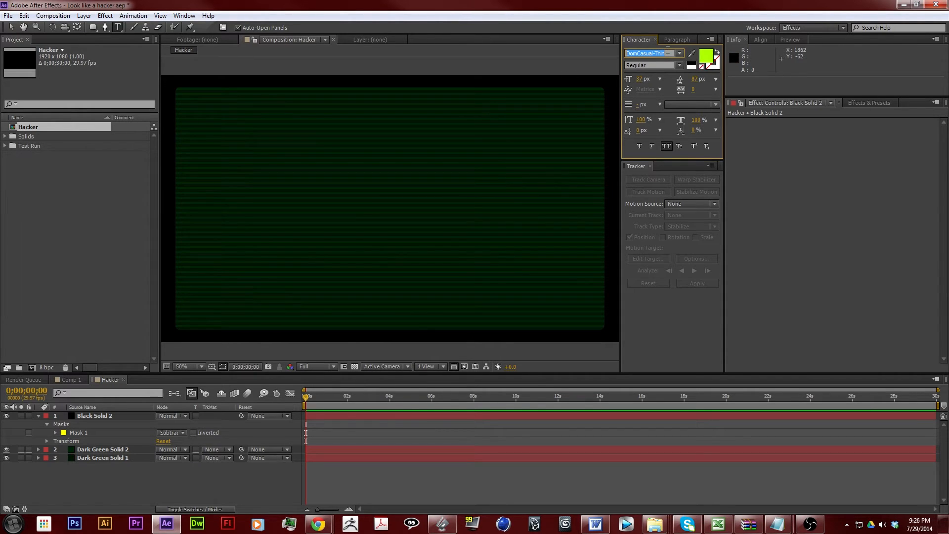
{"action": "type", "text": "Perfect Dark (BRK)"}
{"action": "key", "text": "Down"}
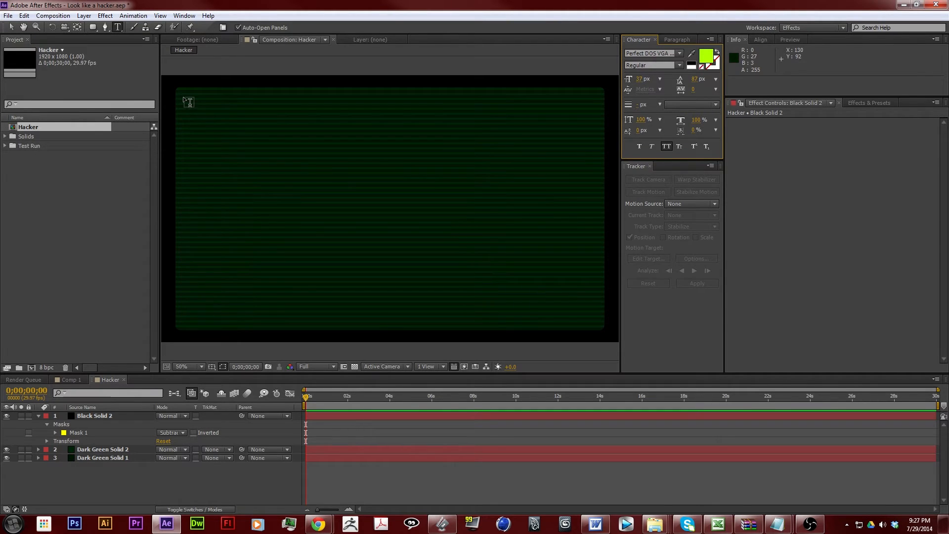
{"action": "left_click_drag", "start_coordinate": [185, 97], "coordinate": [574, 315]}
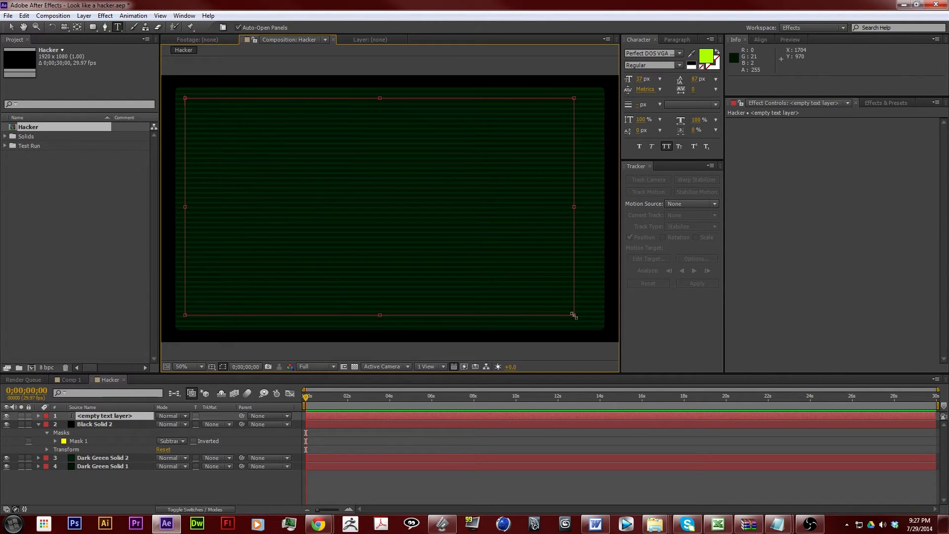
Enter the spaced lines "C://RUN", "THIS.IS.A.GREAT.TUTORIAL." and "JUST MAKE IT HAPPEN OR I WILL FIND YOU..." in the text box, and deselect the layer.
{"action": "type", "text": "C://RUN"}
{"action": "key", "text": "Return"}
{"action": "type", "text": "THIS.IS.A.GREAT.TUTORISA"}
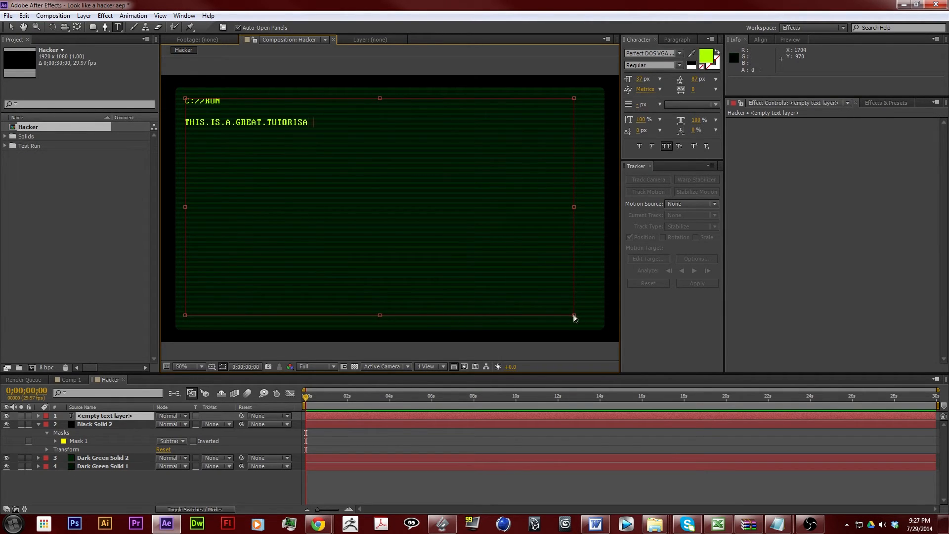
{"action": "key", "text": "BackSpace"}
{"action": "key", "text": "BackSpace"}
{"action": "type", "text": "AL."}
{"action": "key", "text": "Return"}
{"action": "type", "text": "JUST H"}
{"action": "type", "text": "AKE IT HAPPEN OR I WILL FIND YOU..."}
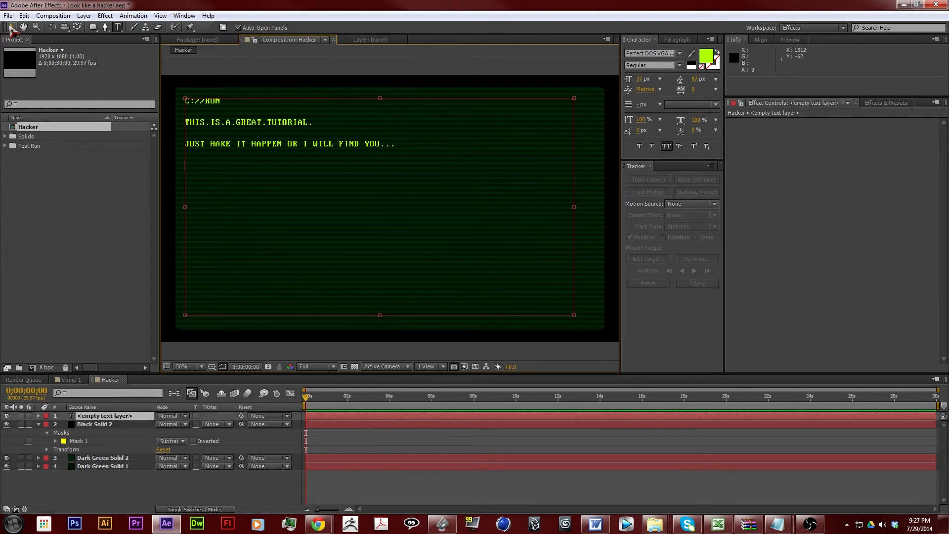
{"action": "left_click", "coordinate": [11, 26]}
{"action": "left_click", "coordinate": [329, 360]}
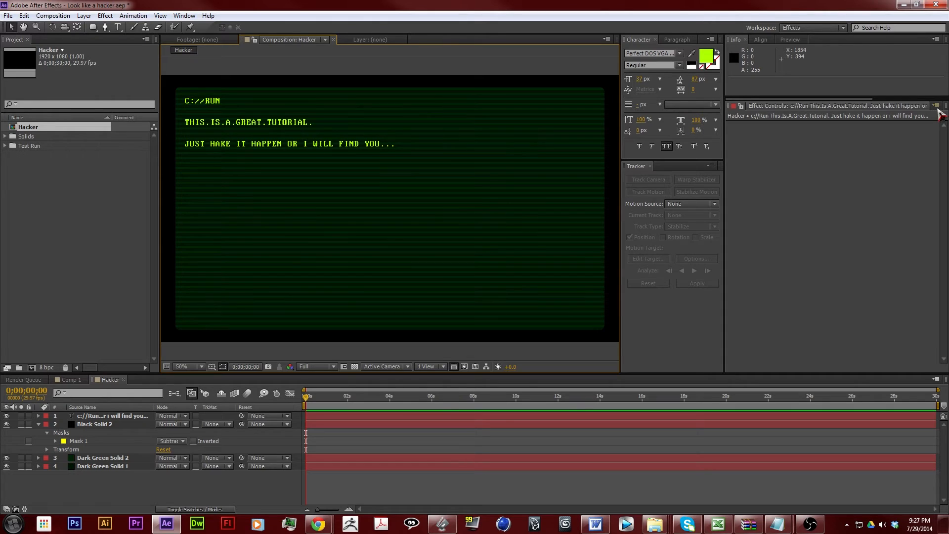
Find the Stylize Glow effect by searching for "glow" and apply it to the terminal text layer.
{"action": "left_click", "coordinate": [104, 425]}
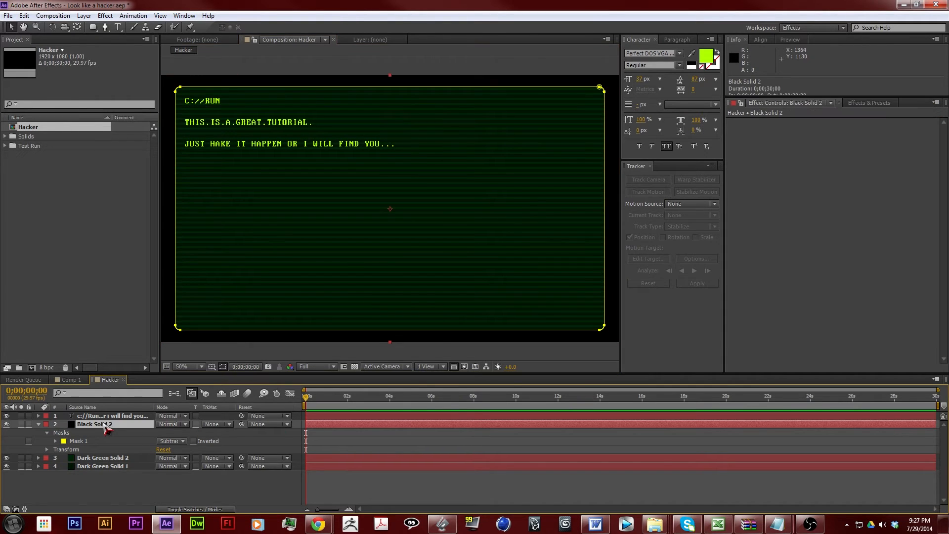
{"action": "left_click", "coordinate": [385, 346]}
{"action": "left_click", "coordinate": [869, 103]}
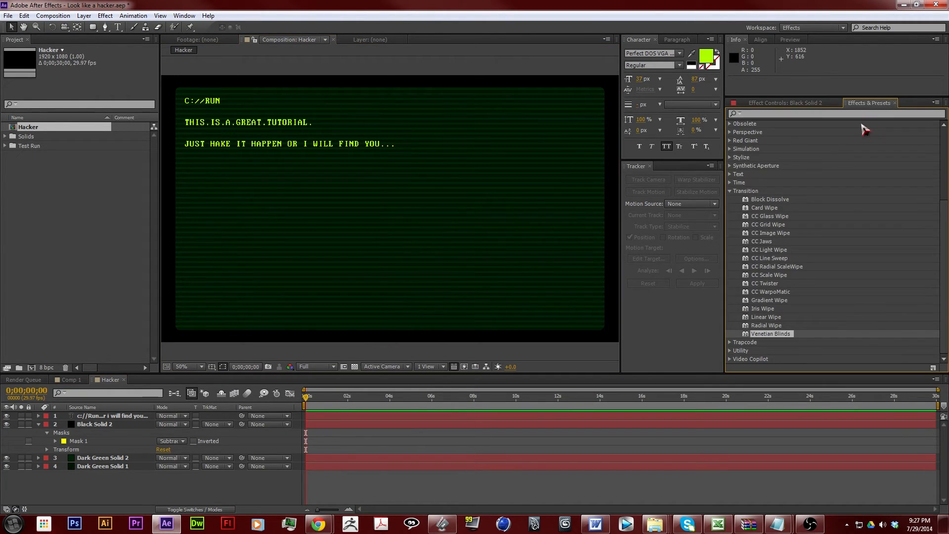
{"action": "left_click", "coordinate": [784, 114]}
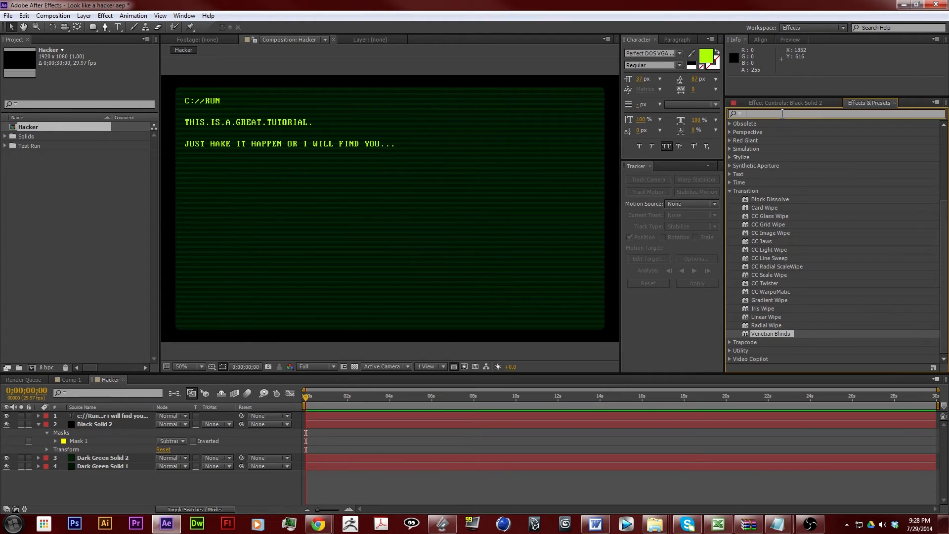
{"action": "type", "text": "glow"}
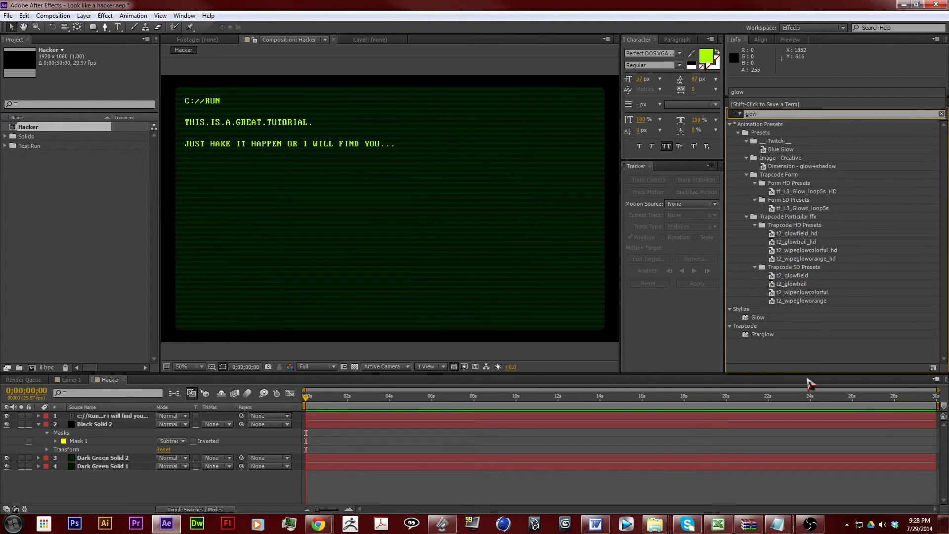
{"action": "left_click", "coordinate": [758, 318]}
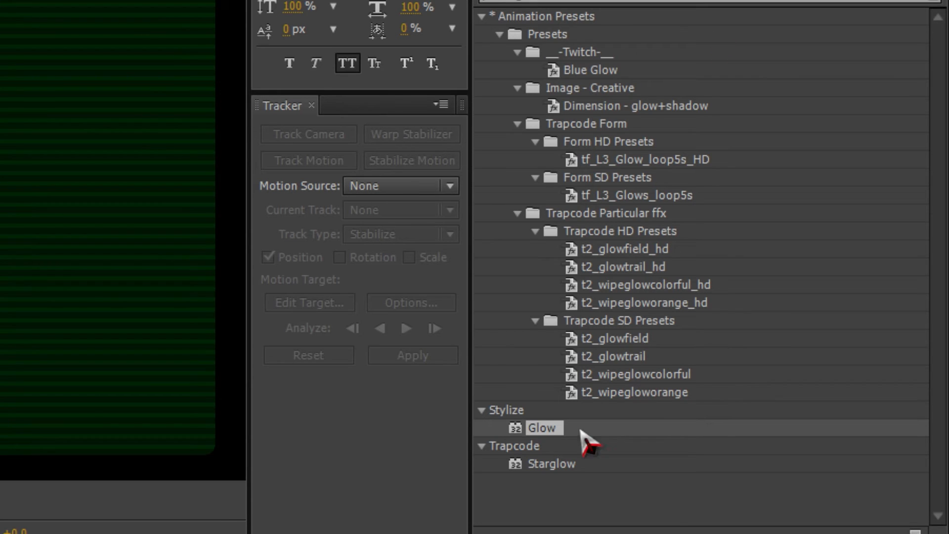
{"action": "left_click", "coordinate": [525, 429]}
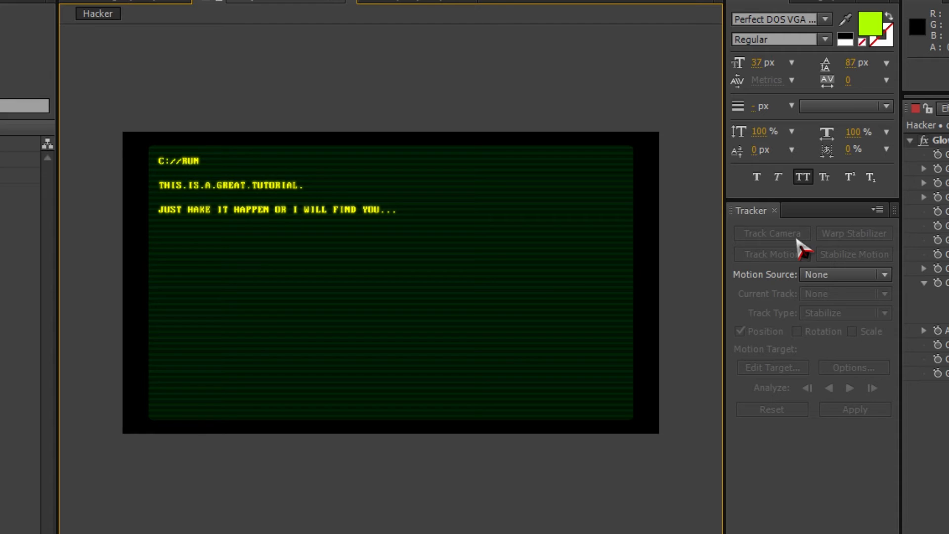
Adjust the text layer's Glow effect to give the lettering a bright green look, and inspect the glow up close.
{"action": "left_click", "coordinate": [366, 215]}
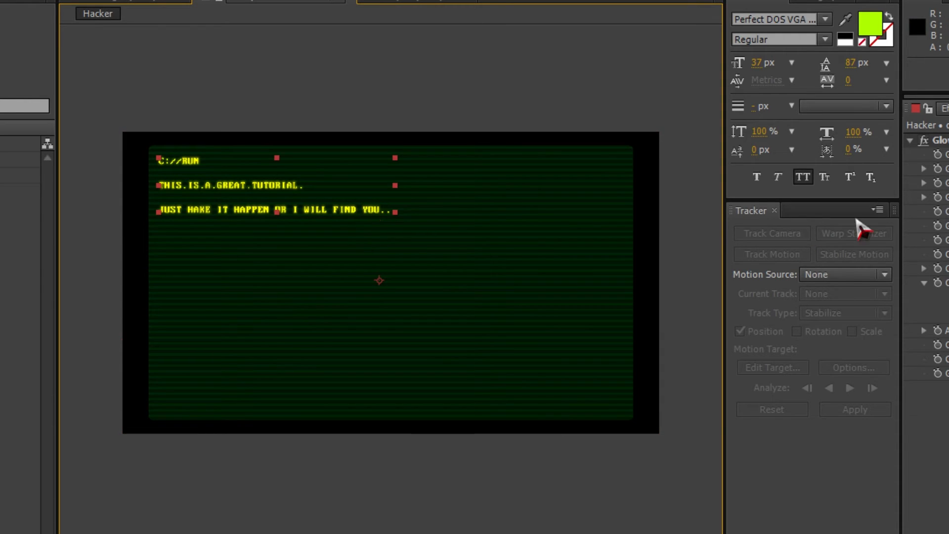
{"action": "left_click", "coordinate": [939, 140]}
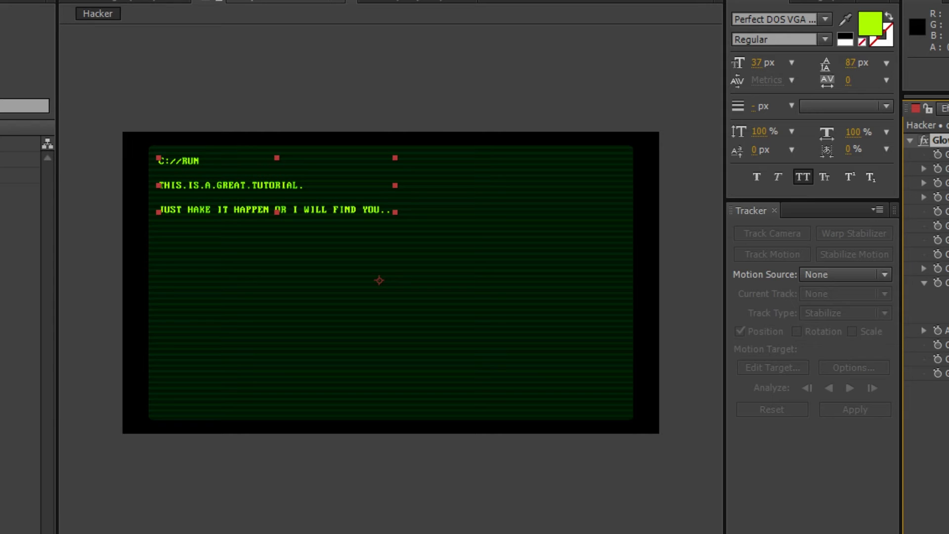
{"action": "left_click", "coordinate": [600, 509]}
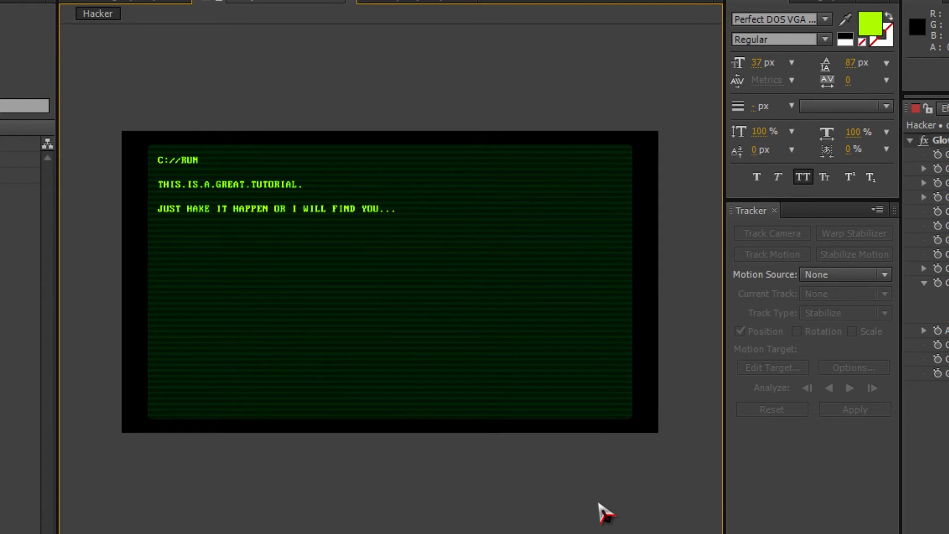
{"action": "scroll", "coordinate": [598, 504], "scroll_direction": "up", "scroll_amount": 2}
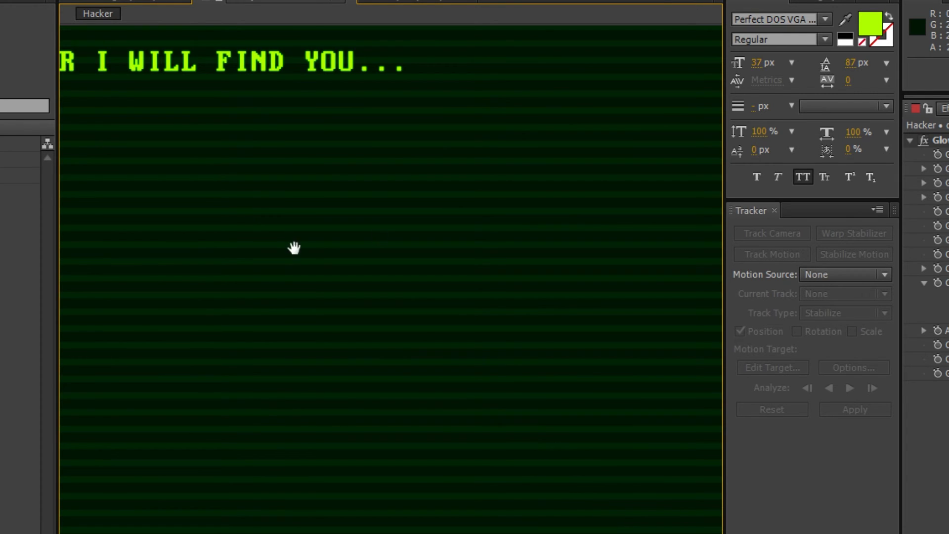
Review the glowing text across the composition, deselect all layers and save the project.
{"action": "left_click_drag", "start_coordinate": [294, 247], "coordinate": [583, 525]}
{"action": "left_click_drag", "start_coordinate": [322, 407], "coordinate": [289, 284]}
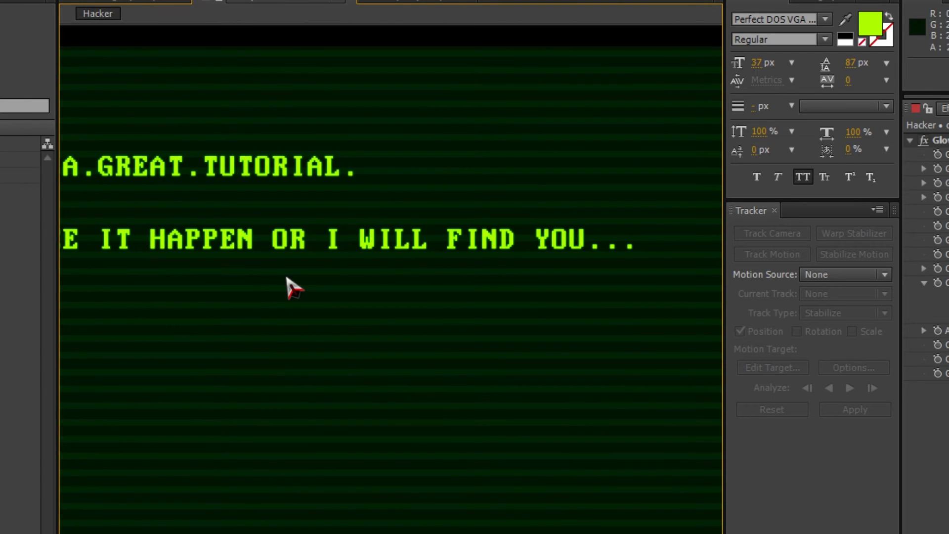
{"action": "scroll", "coordinate": [288, 280], "scroll_direction": "down", "scroll_amount": 1}
{"action": "left_click_drag", "start_coordinate": [450, 409], "coordinate": [393, 354]}
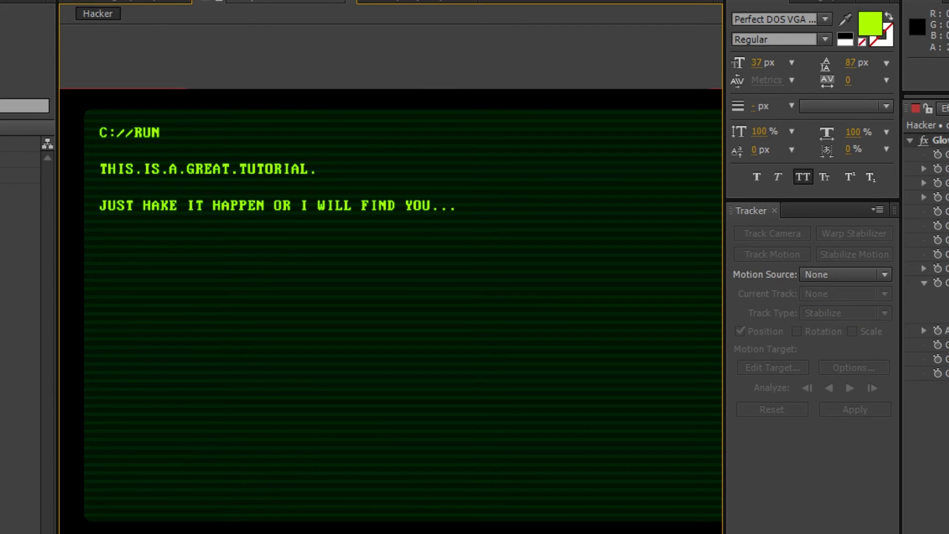
{"action": "key", "text": "F2"}
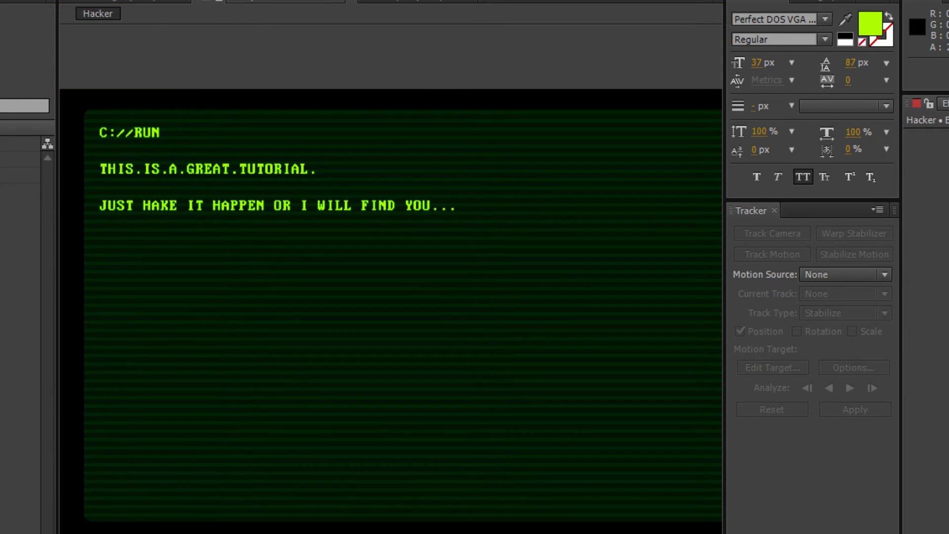
{"action": "key", "text": "ctrl+s"}
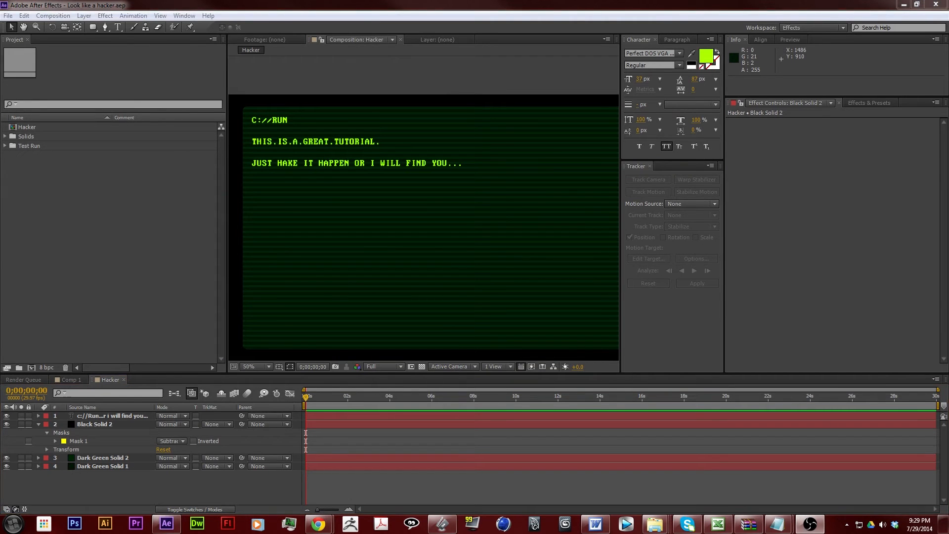
Find the Typominal presets by searching for "typo" and apply Typominal_2 to the terminal text layer.
{"action": "left_click", "coordinate": [846, 246]}
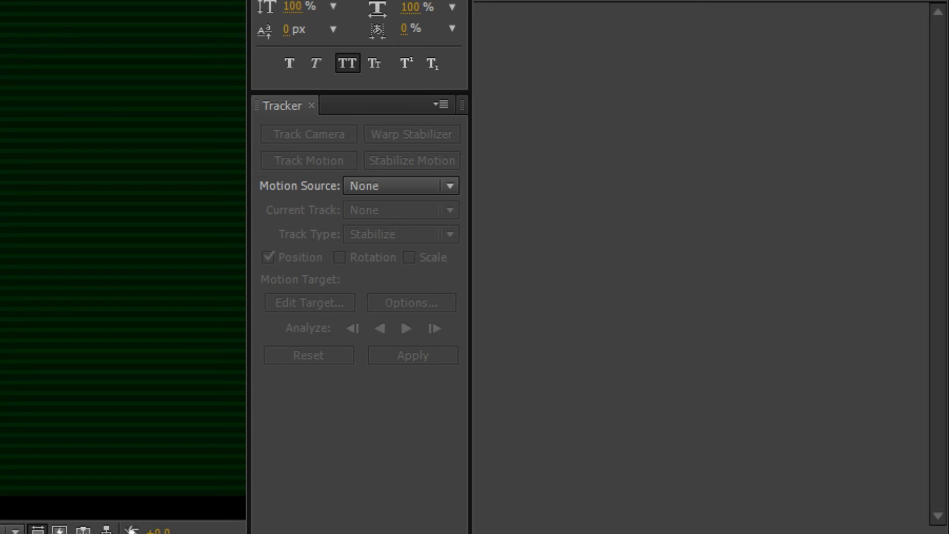
{"action": "key", "text": "ctrl+5"}
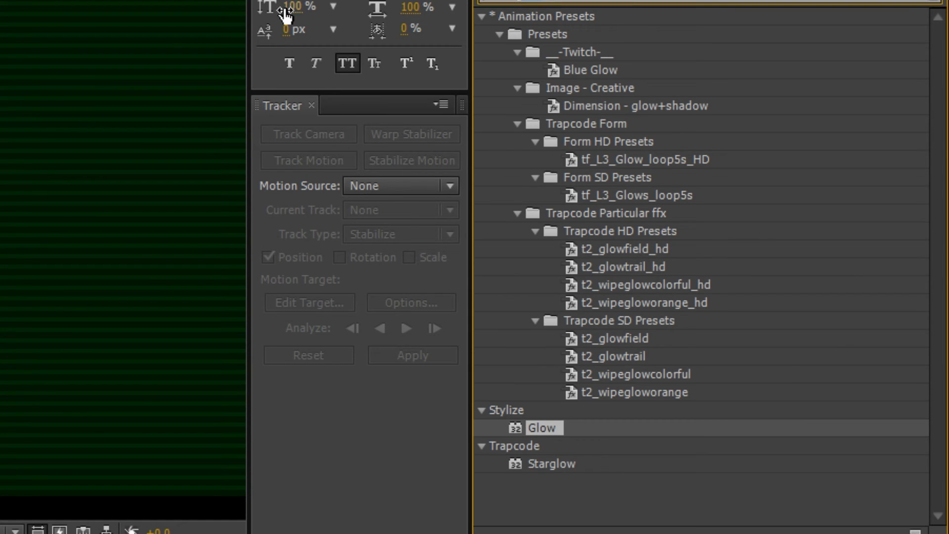
{"action": "type", "text": "typo"}
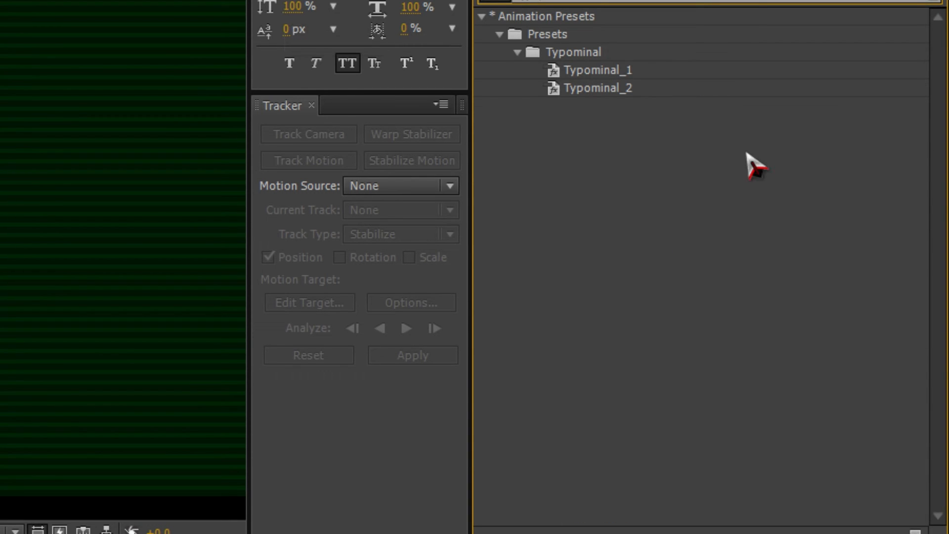
{"action": "left_click", "coordinate": [600, 91]}
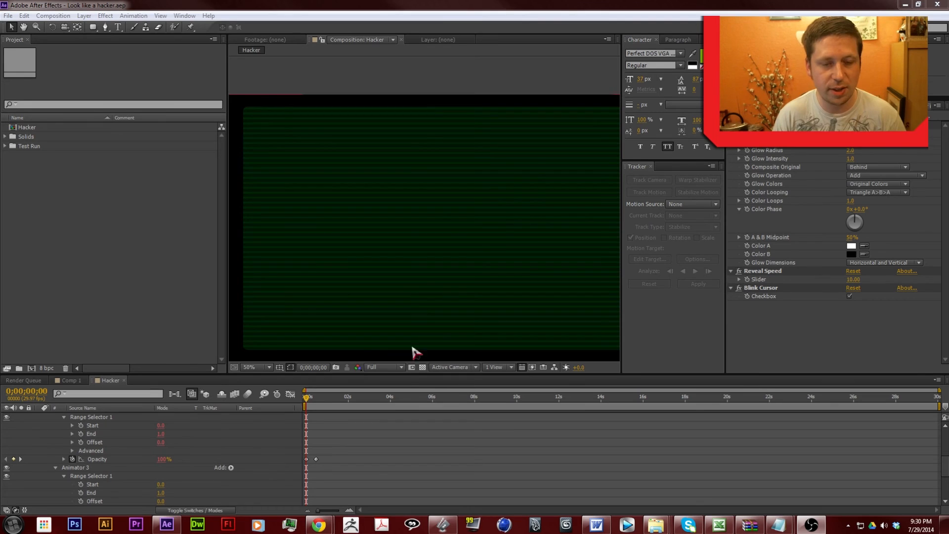
Scrub through the start of the typing animation and set the text layer's Reveal Speed slider to 15.04.
{"action": "left_click", "coordinate": [308, 402]}
{"action": "left_click_drag", "start_coordinate": [307, 403], "coordinate": [384, 418]}
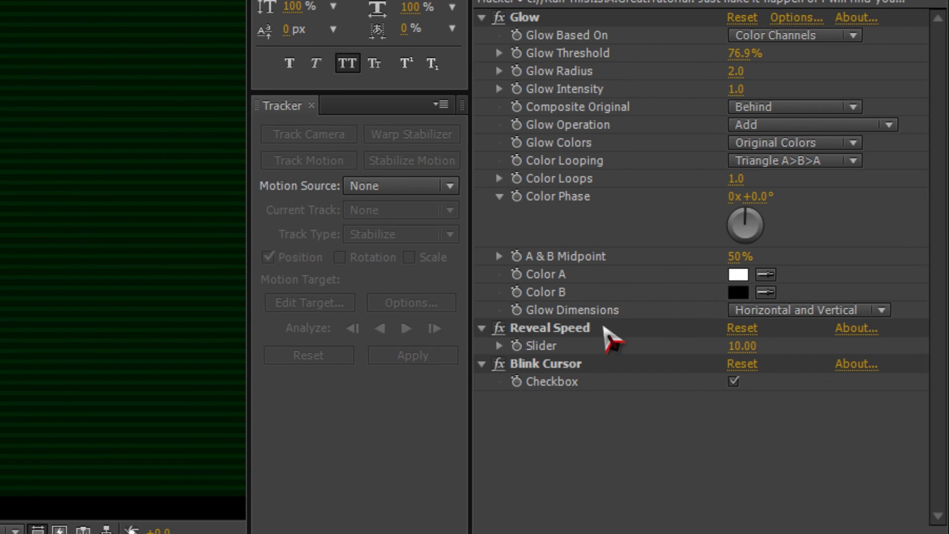
{"action": "left_click", "coordinate": [500, 345]}
{"action": "left_click_drag", "start_coordinate": [568, 375], "coordinate": [589, 387]}
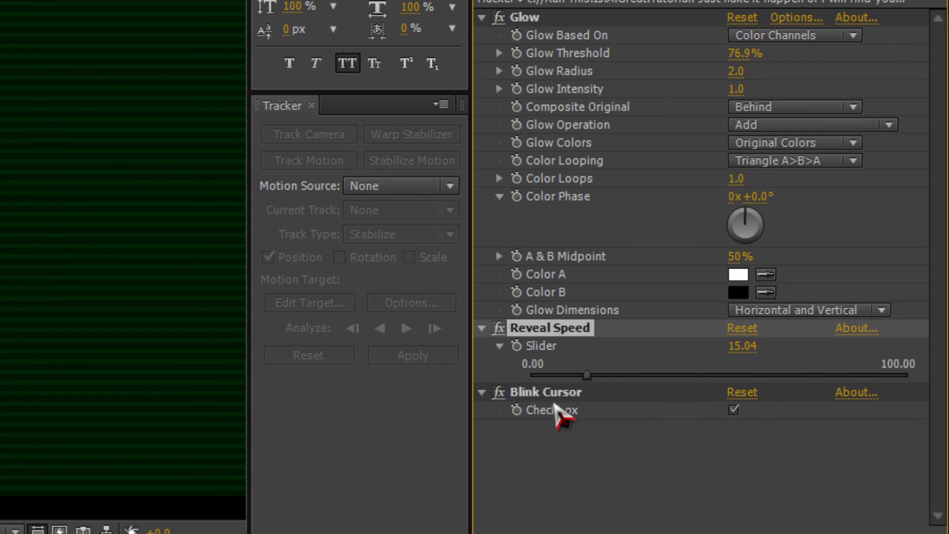
Try the Blink Cursor checkbox off and on, leave it enabled, and deselect the effect.
{"action": "left_click", "coordinate": [734, 410]}
{"action": "left_click", "coordinate": [737, 411]}
{"action": "left_click", "coordinate": [736, 412]}
{"action": "left_click", "coordinate": [736, 411]}
{"action": "left_click", "coordinate": [670, 501]}
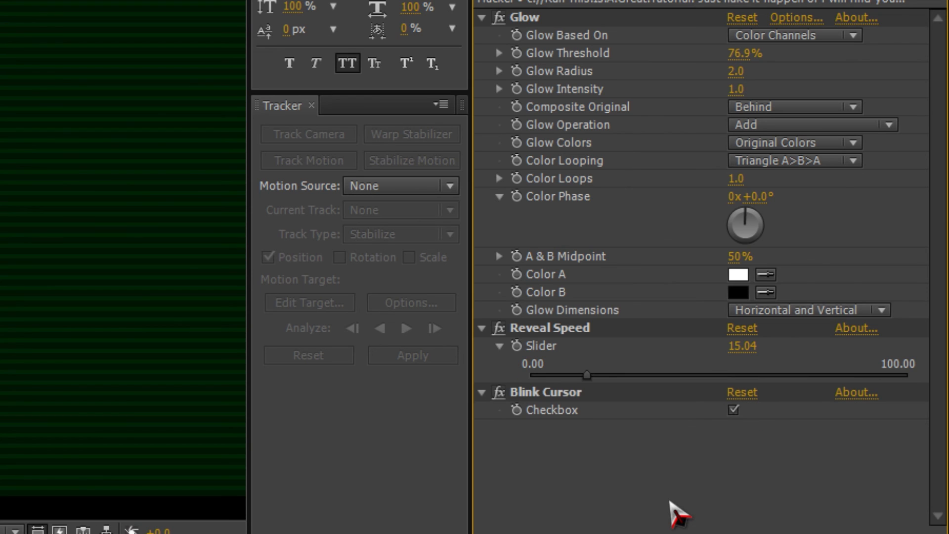